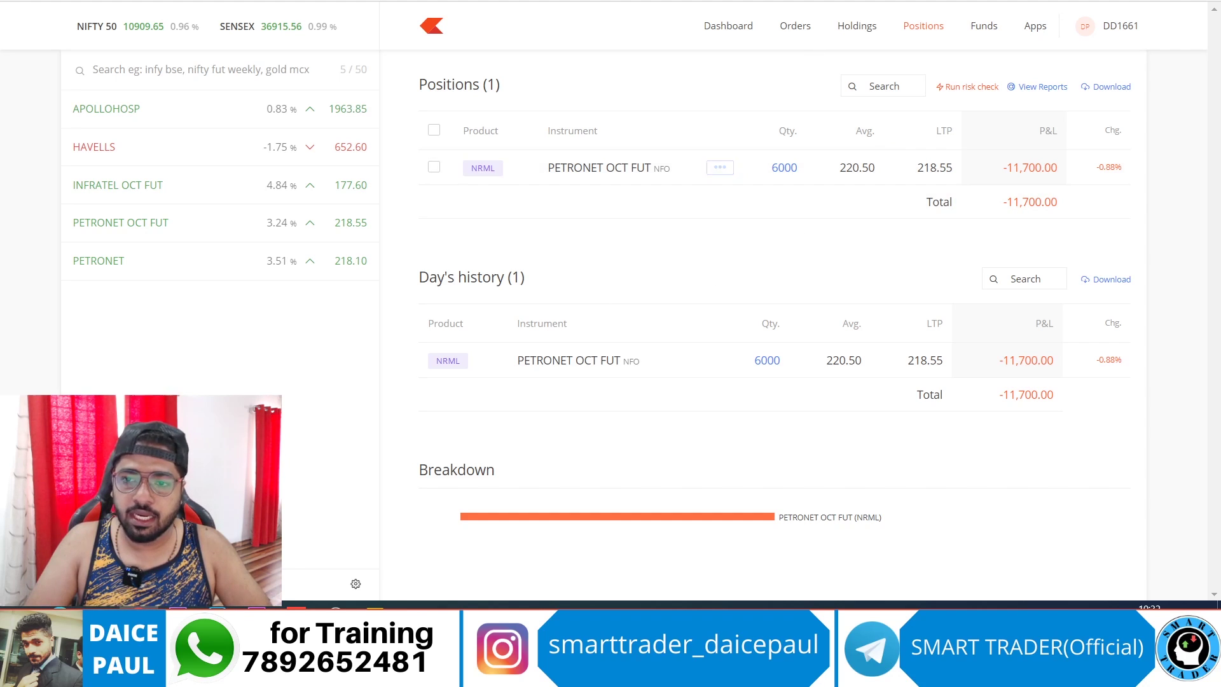
# Check the executed orders, then view the NIFTY 50 chart at a 5-minute interval
pyautogui.click(794, 26)
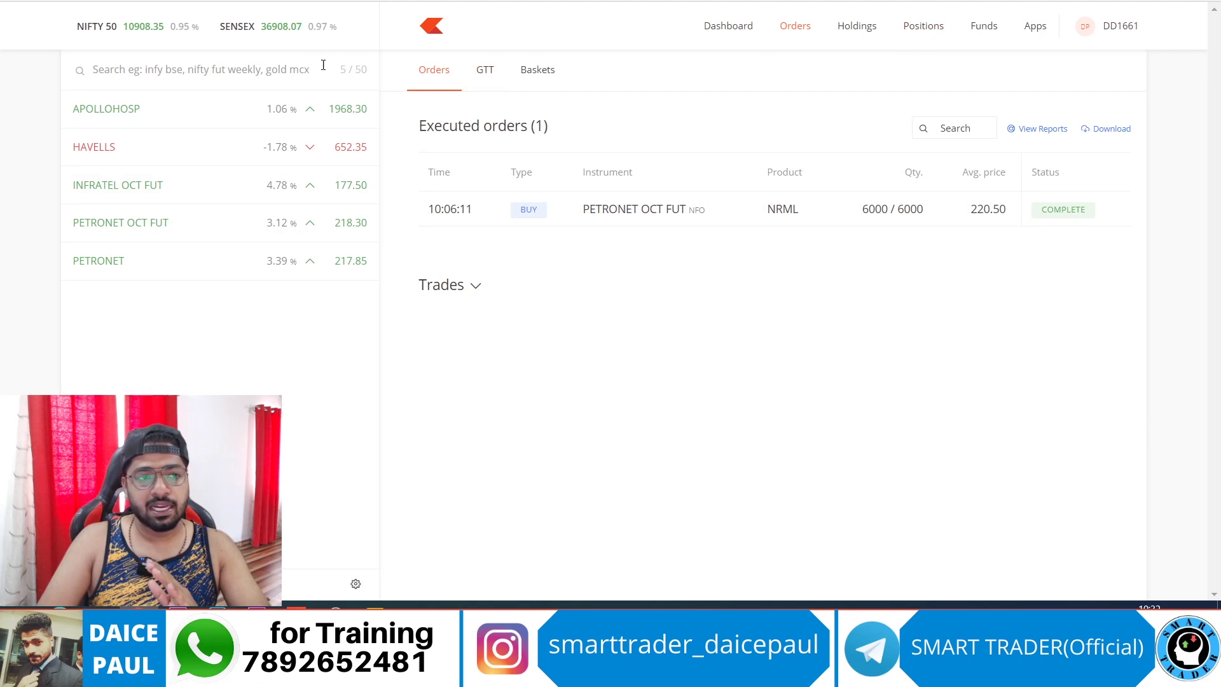
pyautogui.click(79, 33)
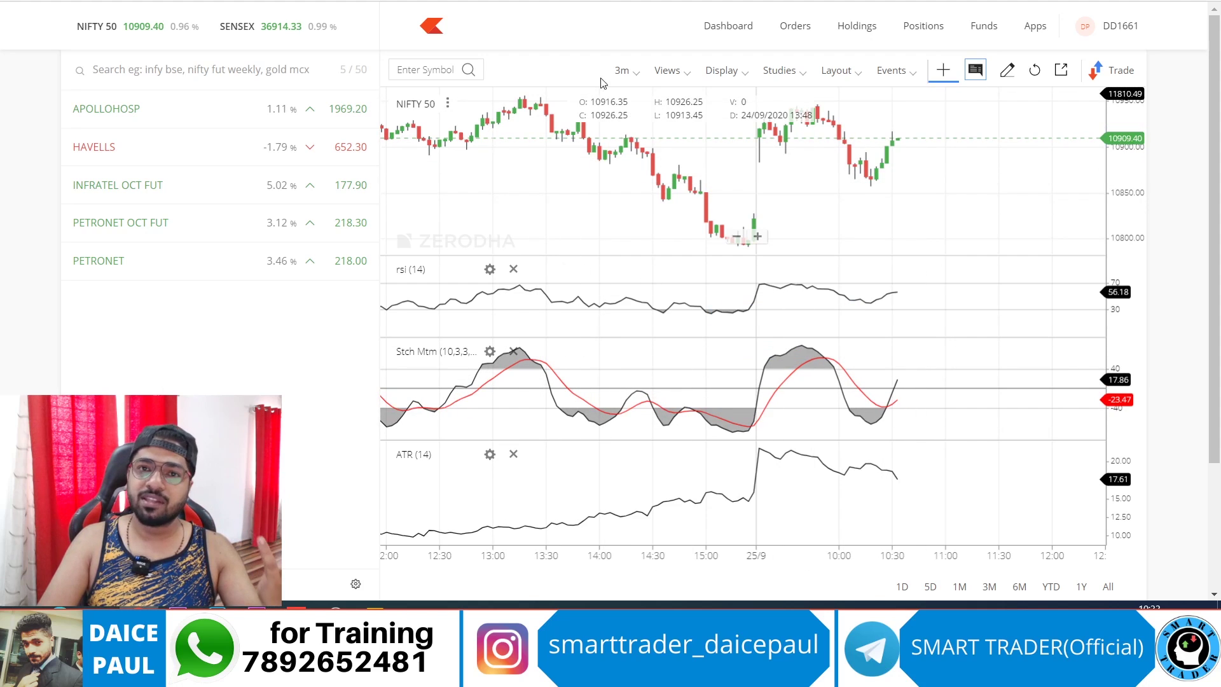
pyautogui.click(634, 65)
pyautogui.click(654, 192)
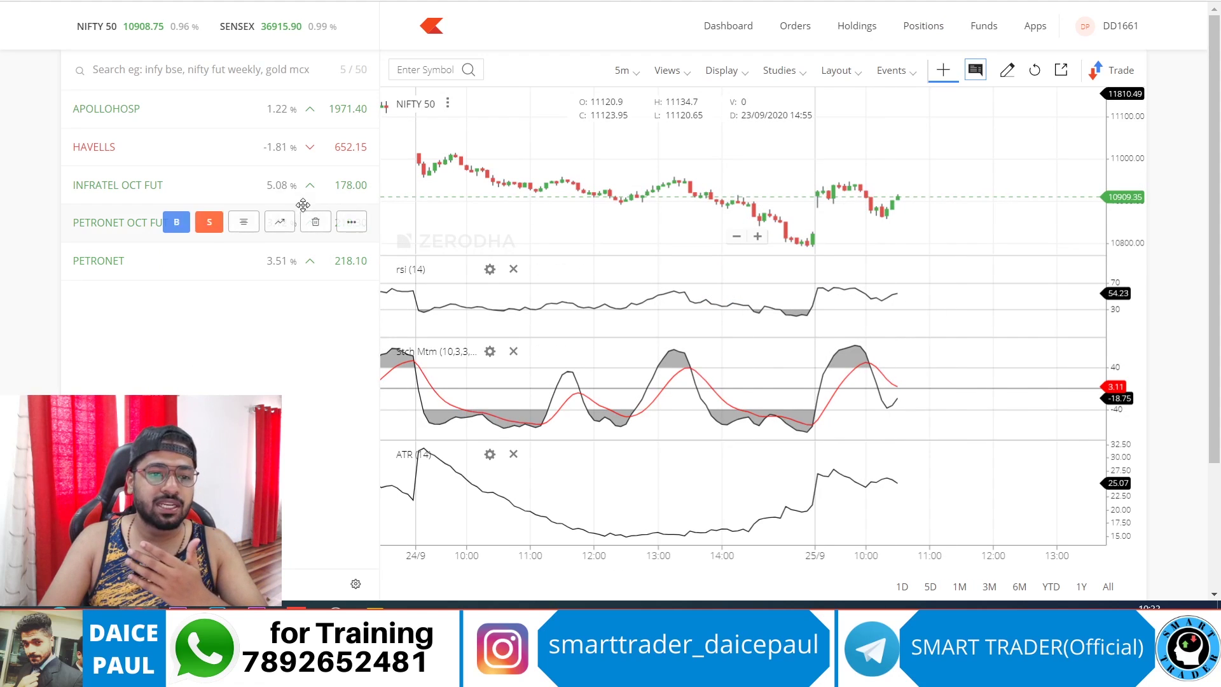
# View the PETRONET OCT FUT chart and check the profit and loss of the open position
pyautogui.click(284, 223)
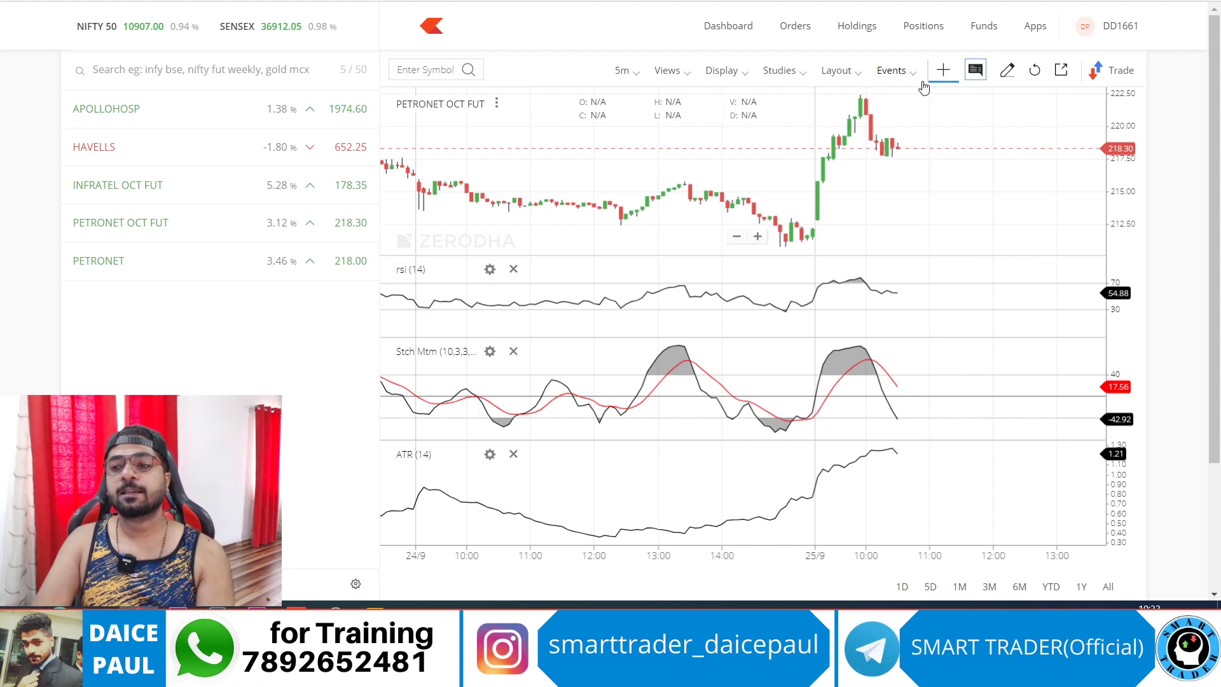
pyautogui.click(914, 23)
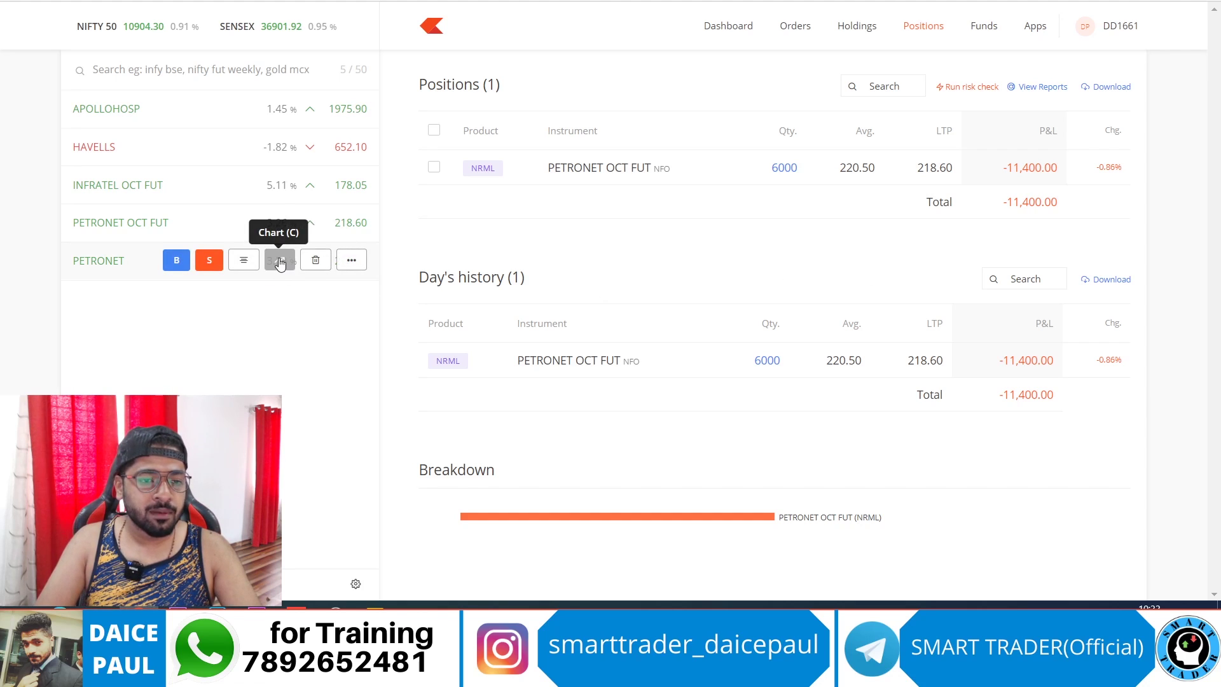
# View the PETRONET chart at a 1-hour interval and at a 3-minute interval
pyautogui.click(280, 260)
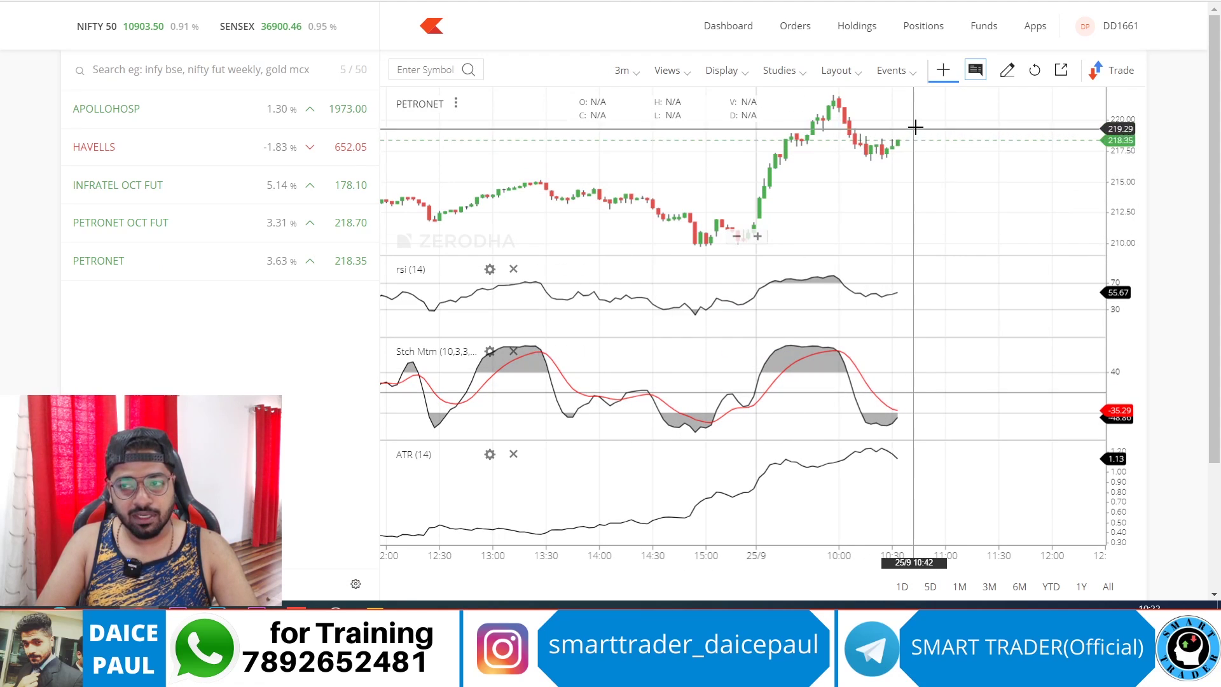
pyautogui.click(627, 72)
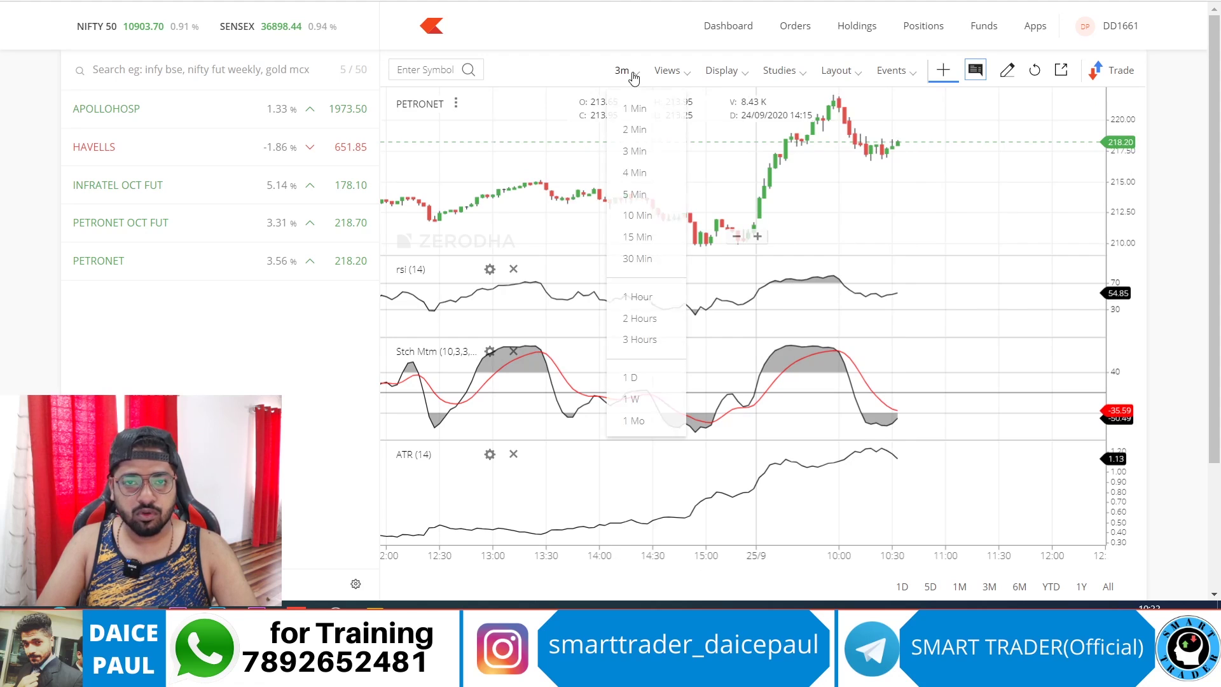
pyautogui.click(662, 300)
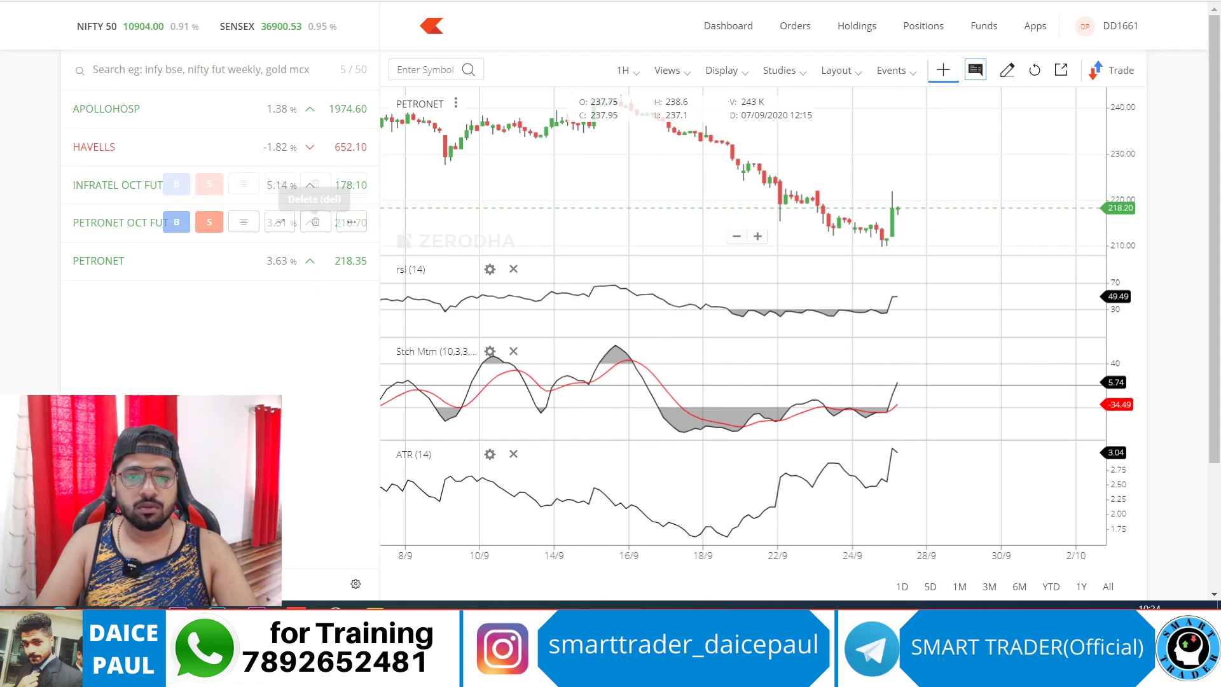
pyautogui.click(622, 71)
pyautogui.click(641, 133)
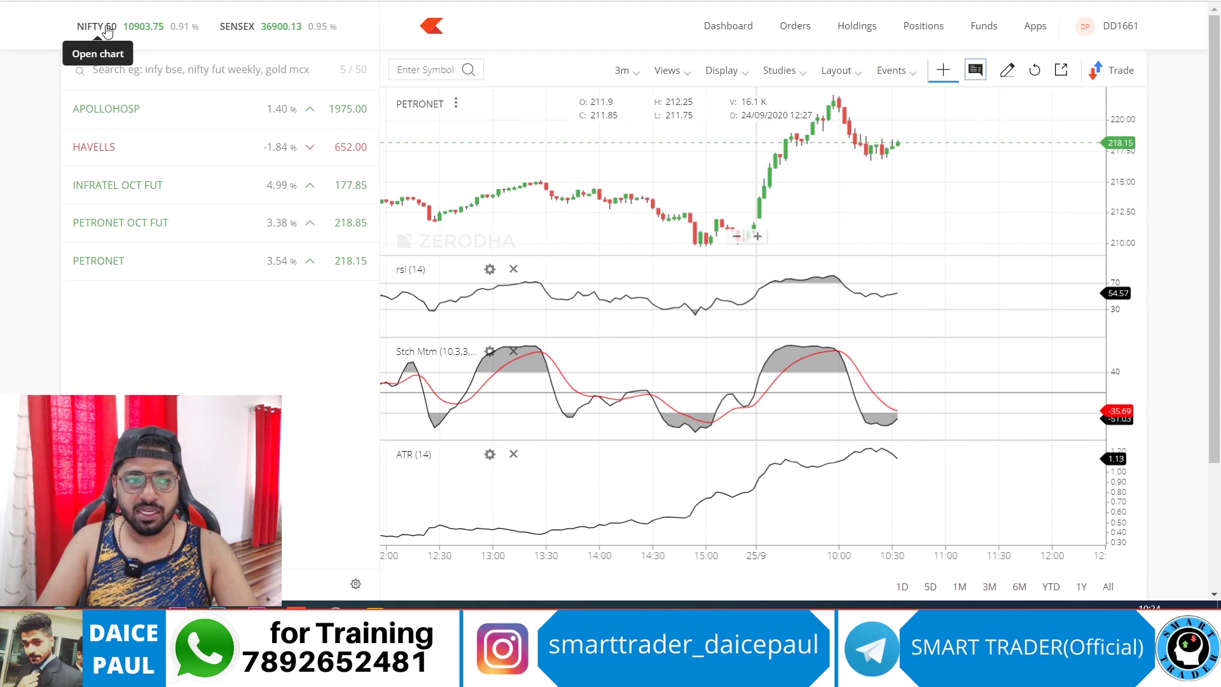
# Compare the NIFTY 50 chart with the latest candles of the PETRONET OCT FUT chart
pyautogui.click(83, 27)
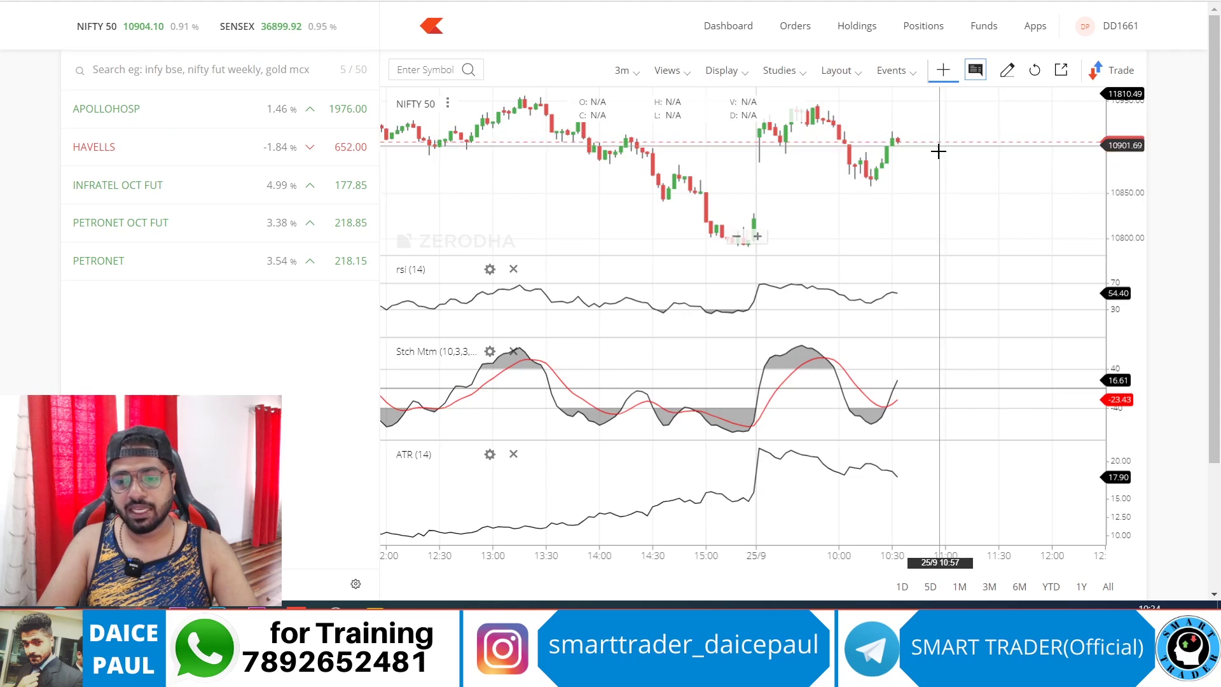
pyautogui.click(287, 233)
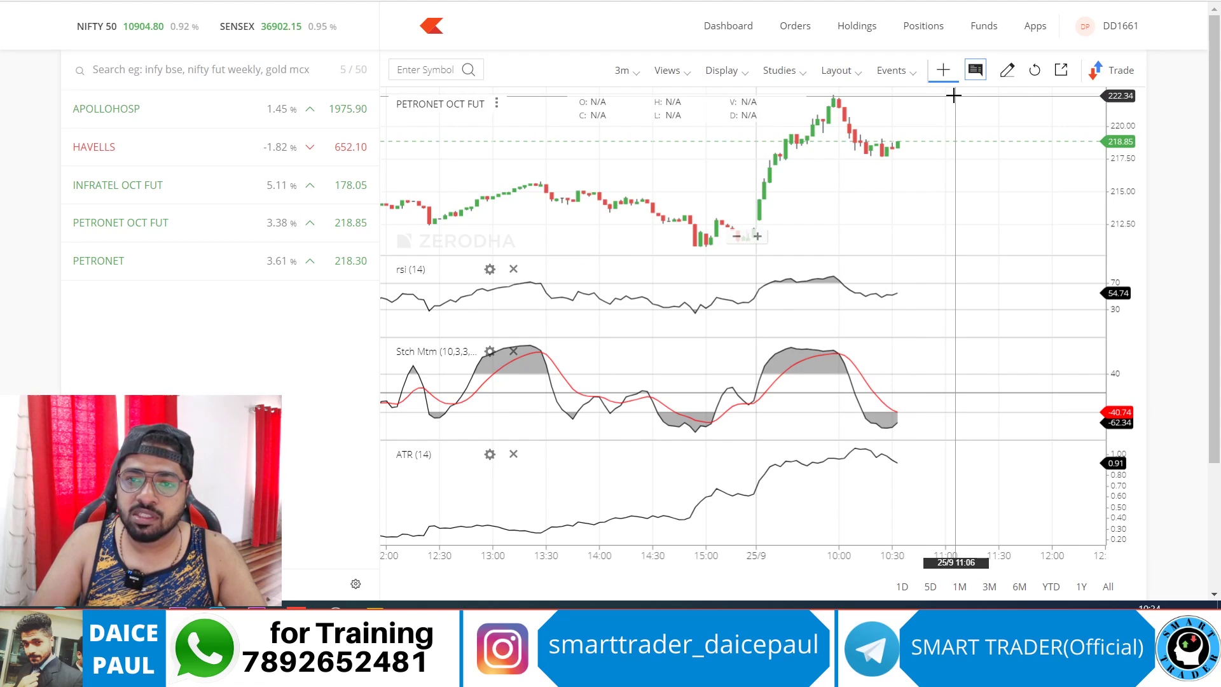
pyautogui.moveTo(891, 115); pyautogui.dragTo(907, 163)
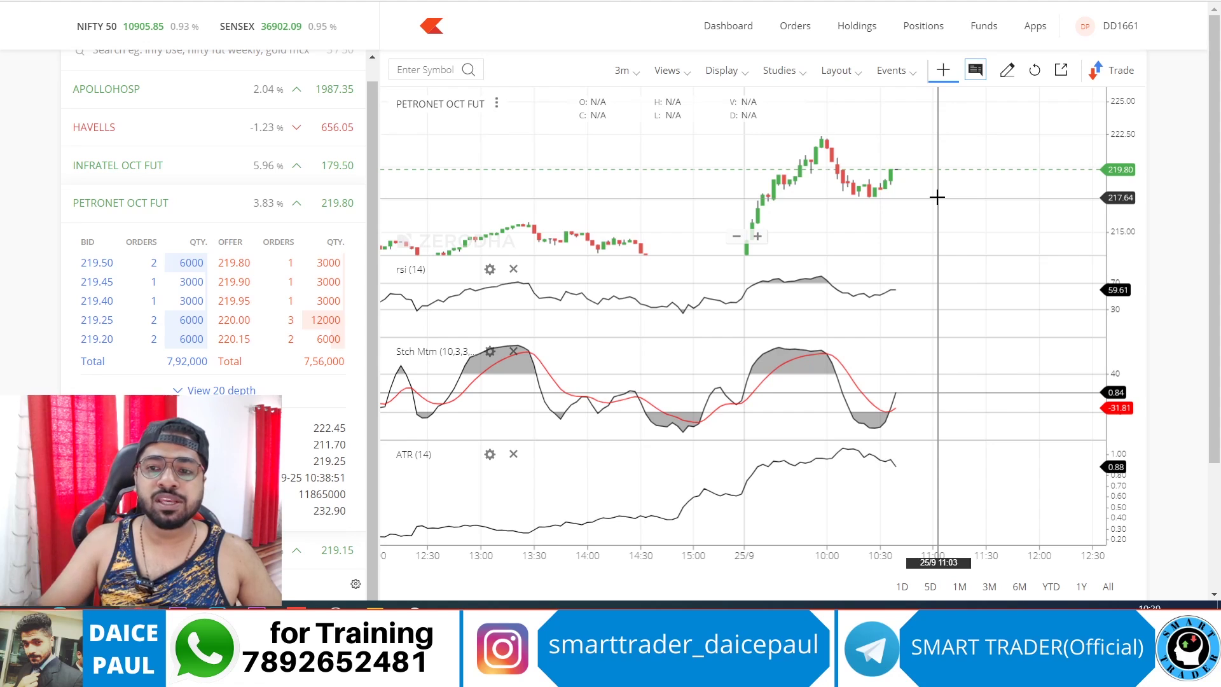
# Check the open position again and examine the PETRONET OCT FUT chart with its price and volume statistics
pyautogui.click(930, 26)
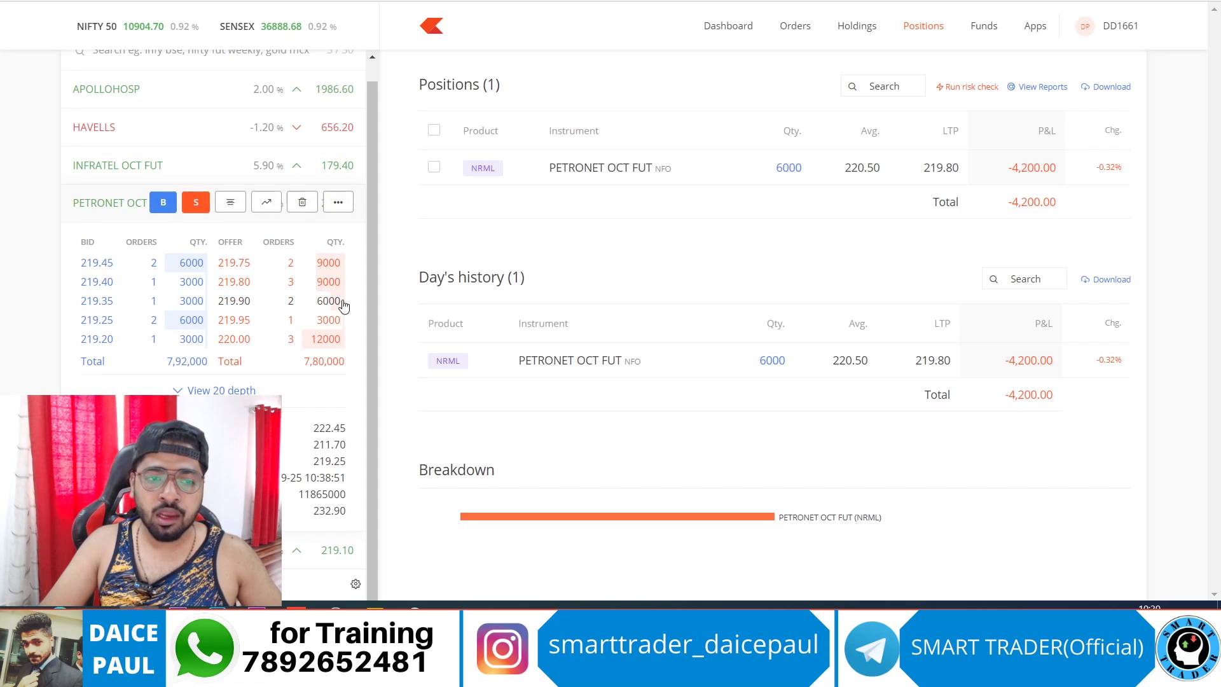
pyautogui.click(267, 202)
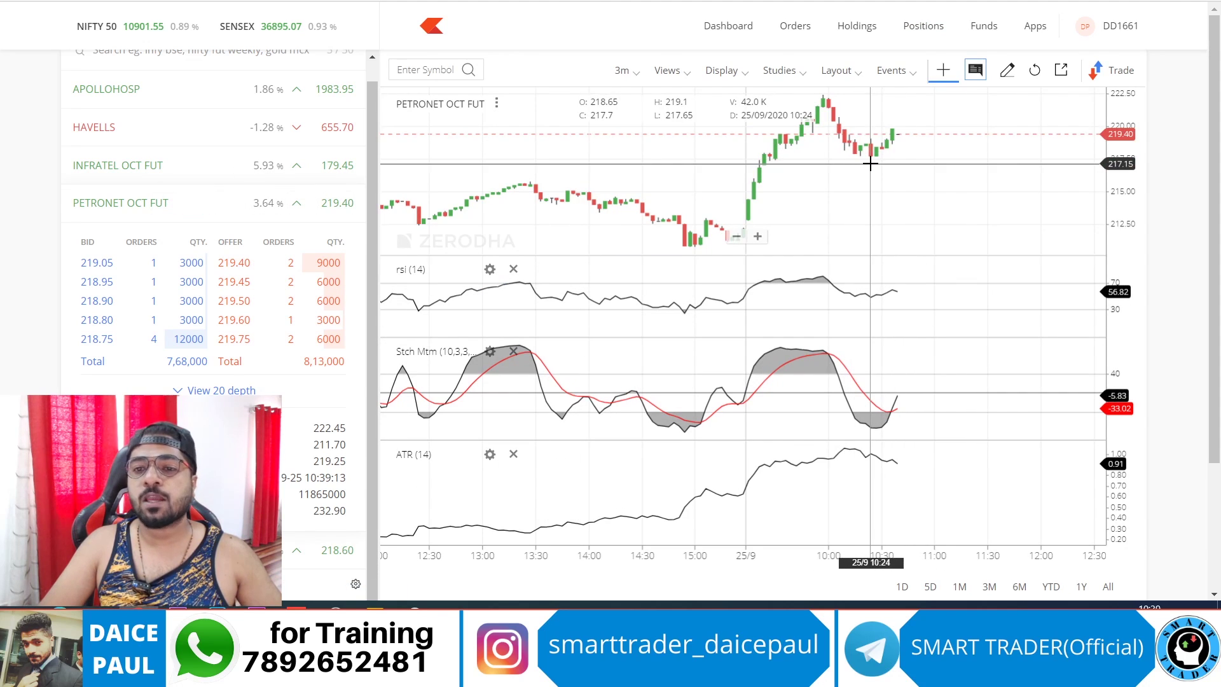
pyautogui.scroll(-3, 64, 356)
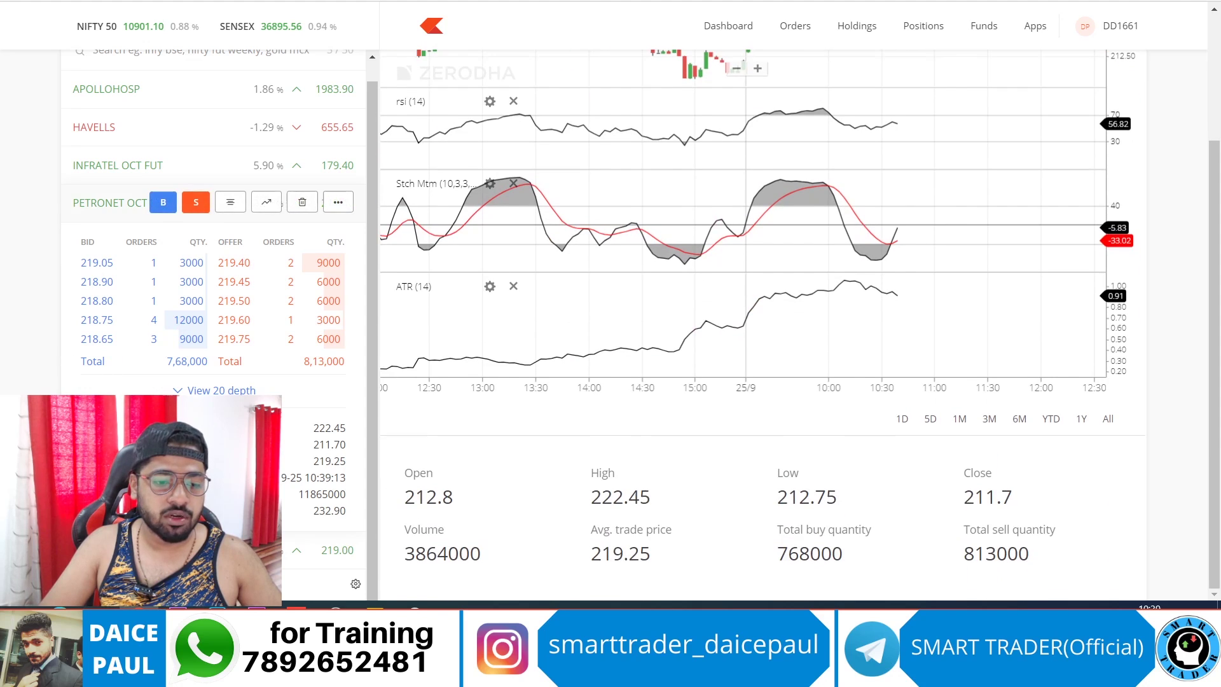
# Examine the most recent candles on the PETRONET chart
pyautogui.click(248, 202)
pyautogui.scroll(5, 827, 200)
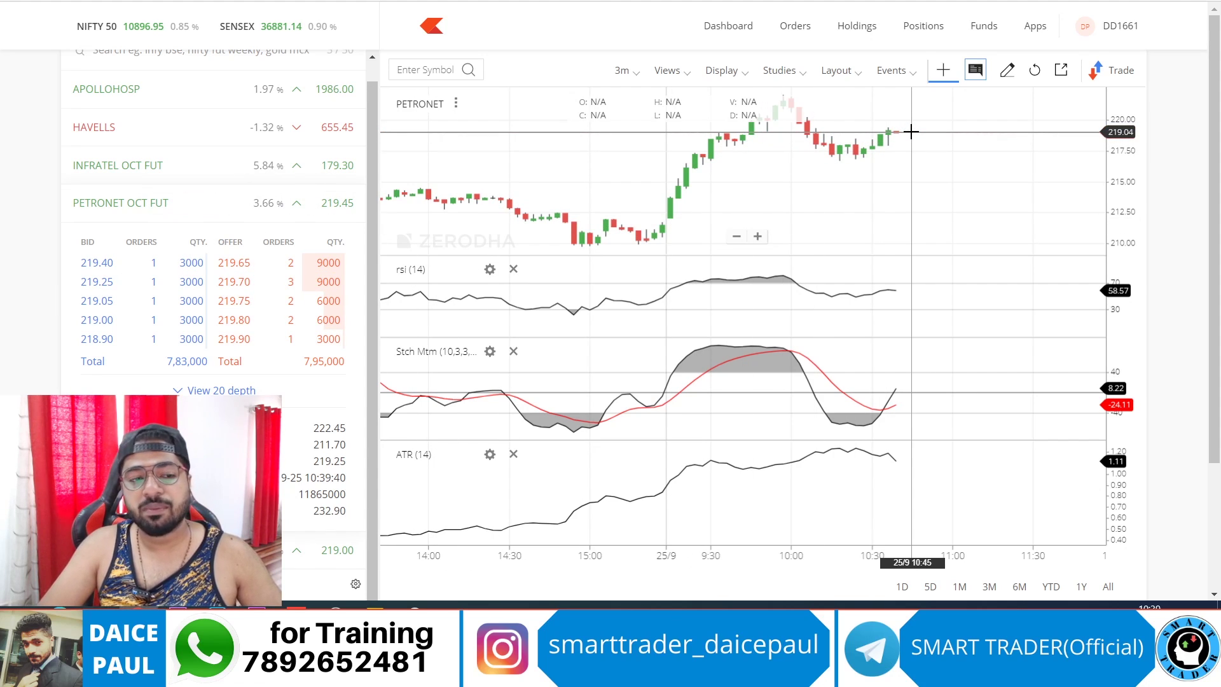
# Remove the ATR study from the PETRONET OCT FUT chart and enlarge the price pane by shrinking the RSI and stochastic momentum panes
pyautogui.click(264, 203)
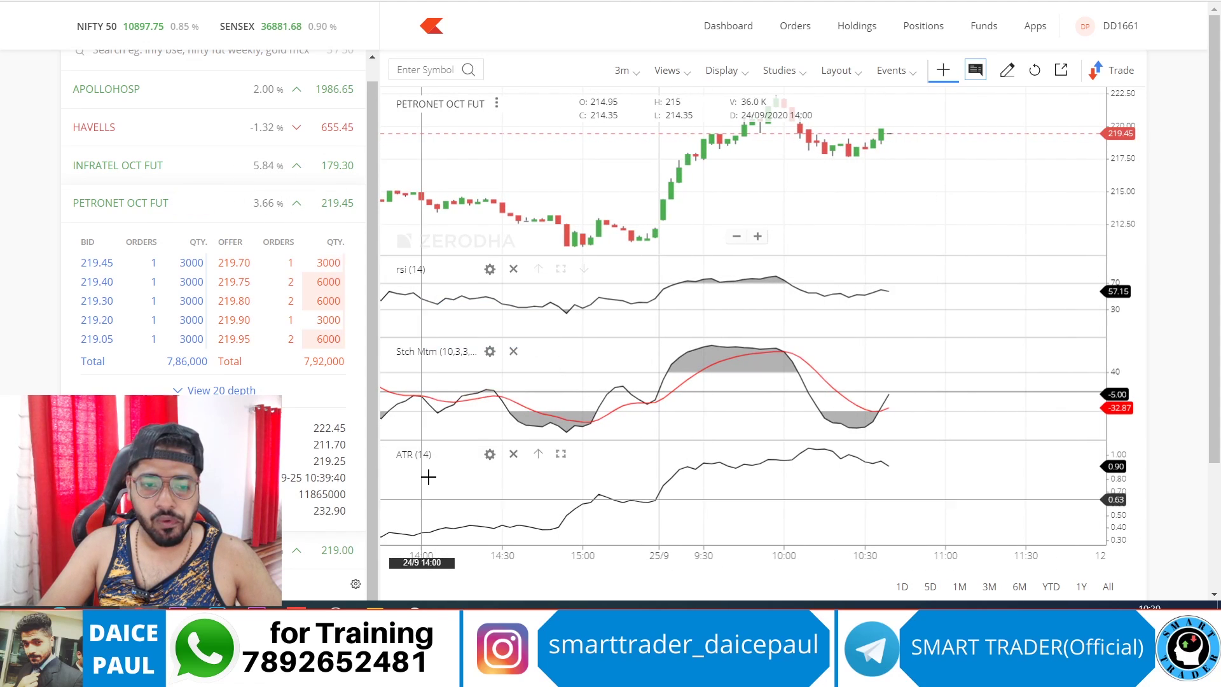
pyautogui.click(513, 453)
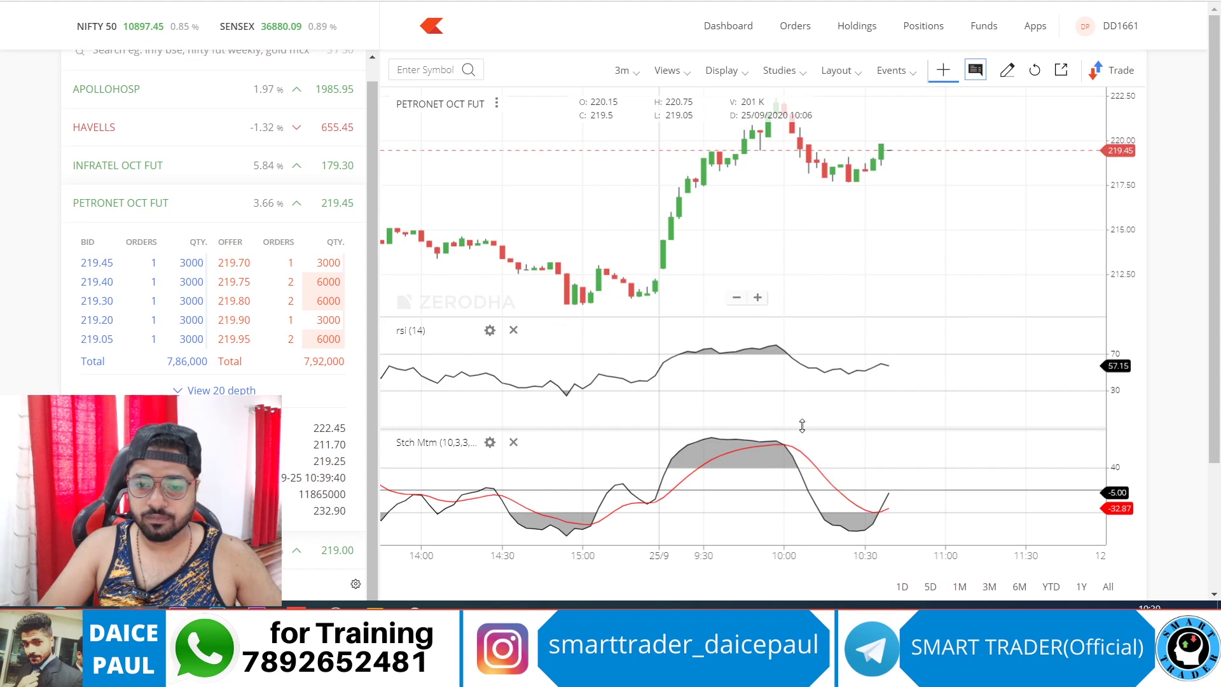
pyautogui.moveTo(802, 426); pyautogui.dragTo(804, 466)
pyautogui.moveTo(819, 317); pyautogui.dragTo(833, 396)
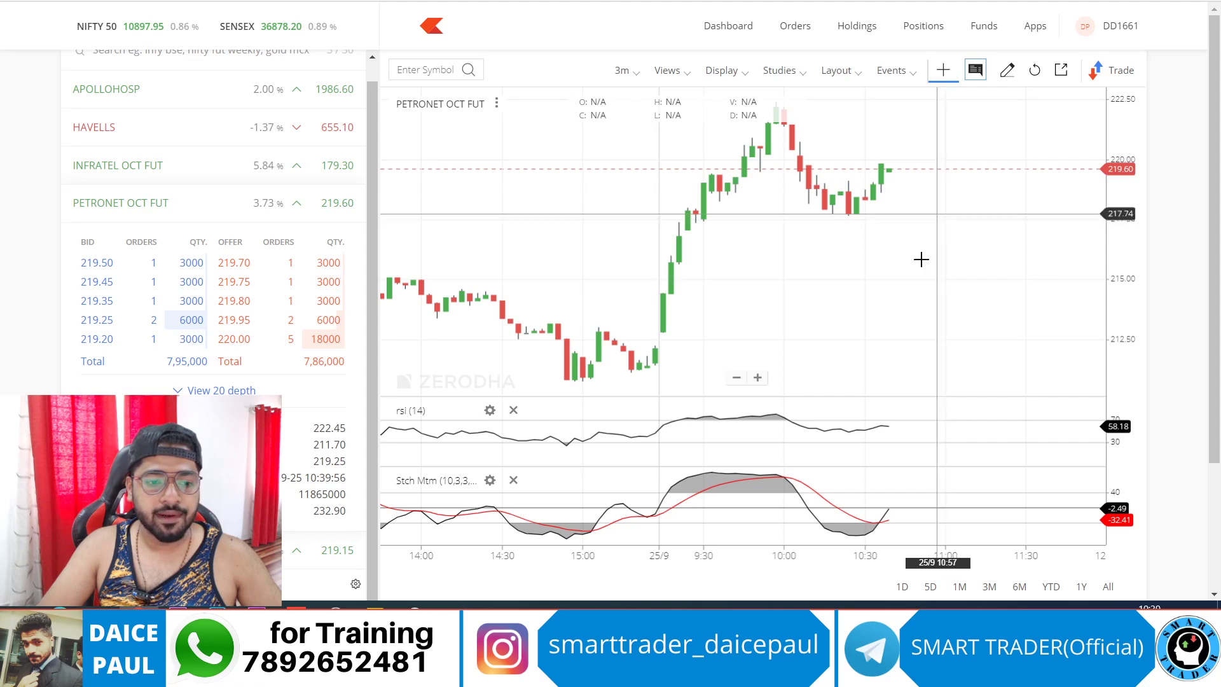
# Compare the NIFTY 50 chart with the PETRONET OCT FUT and INFRATEL OCT FUT charts
pyautogui.moveTo(322, 202)
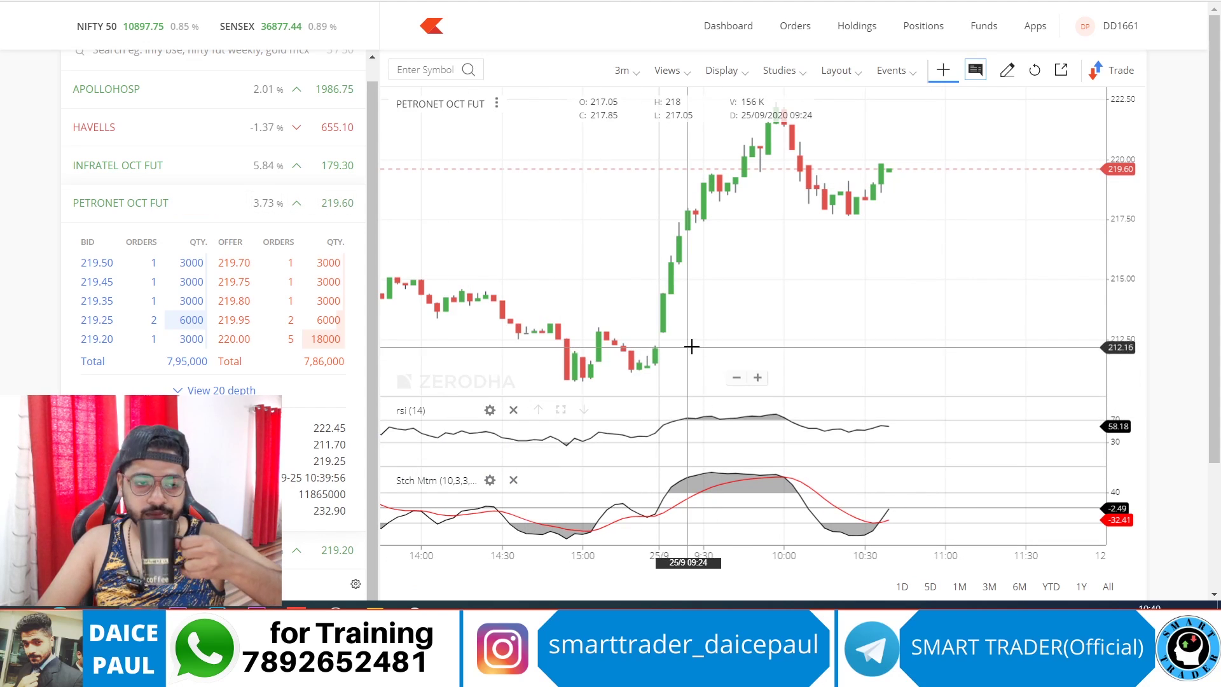
pyautogui.moveTo(143, 388)
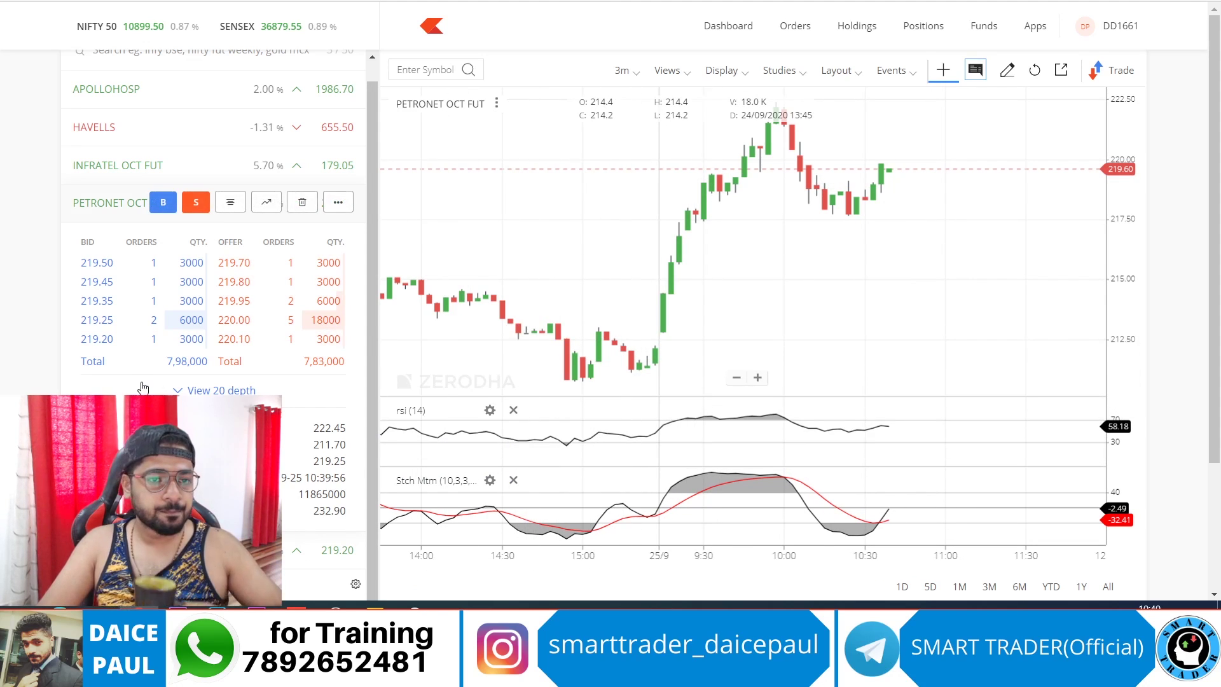
pyautogui.scroll(1, 373, 250)
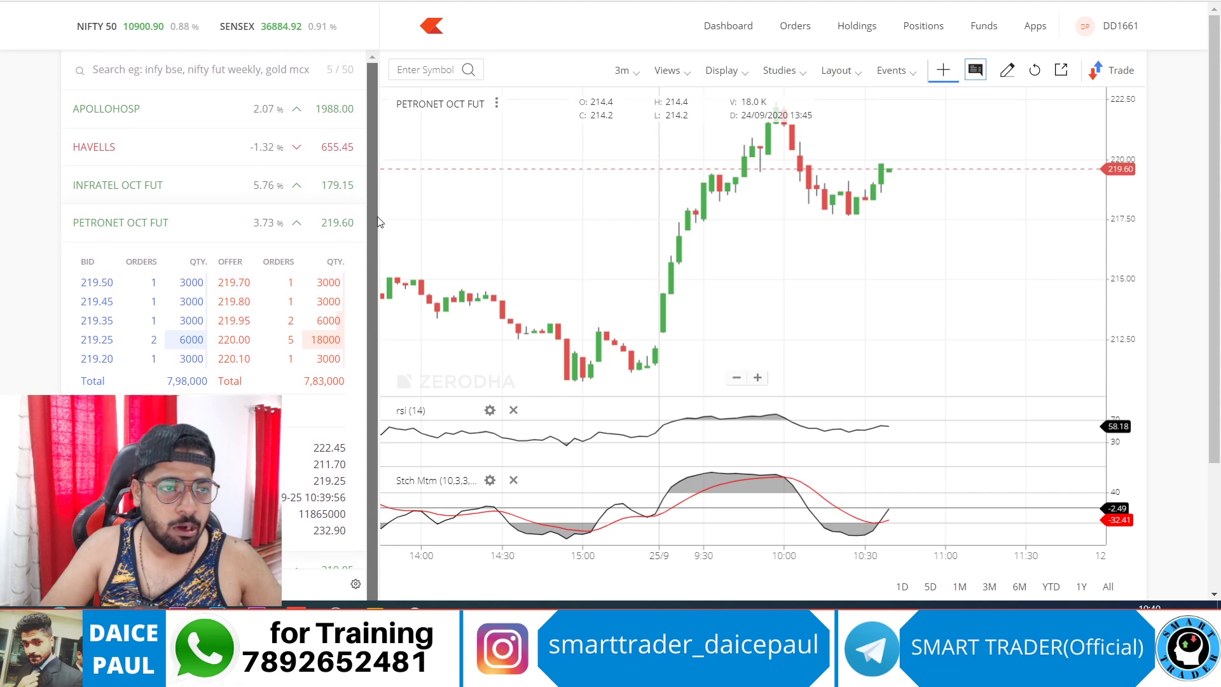
pyautogui.click(90, 33)
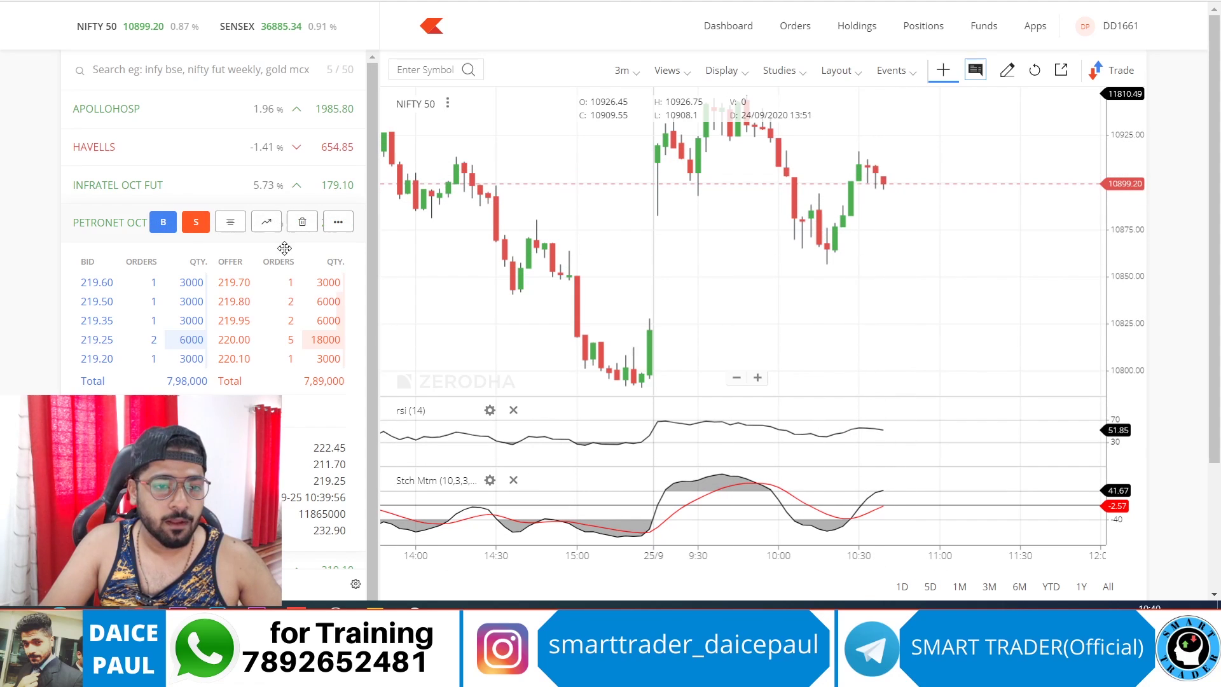
pyautogui.click(278, 220)
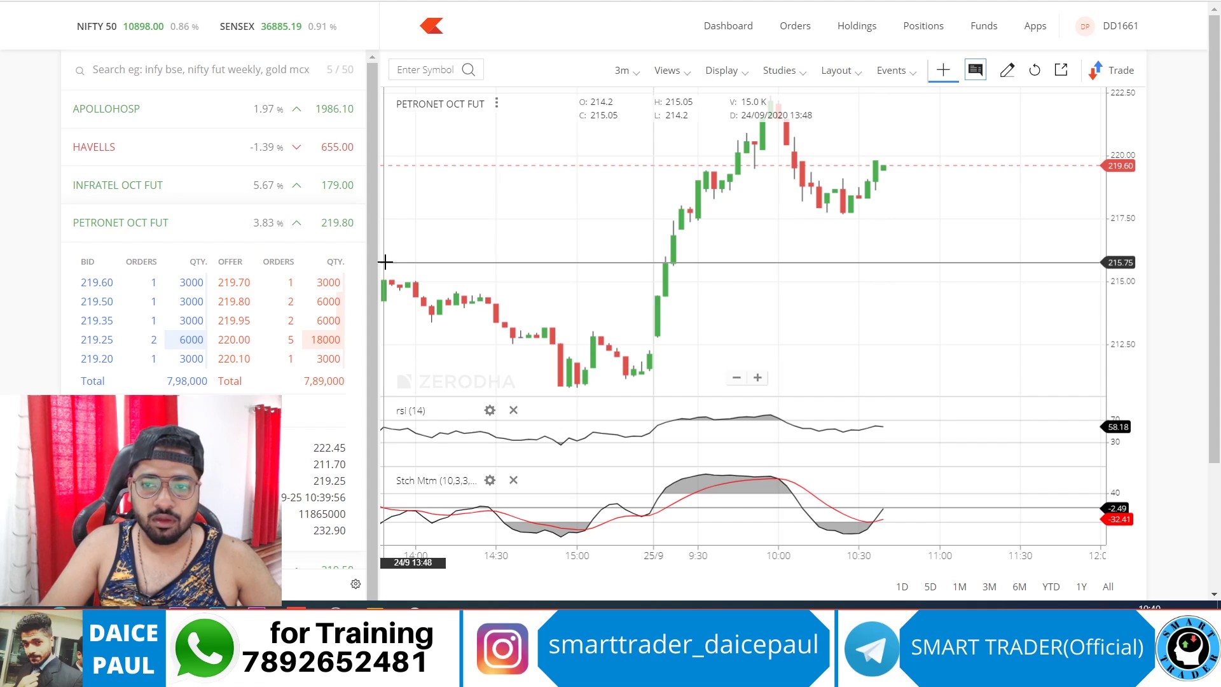
pyautogui.click(275, 185)
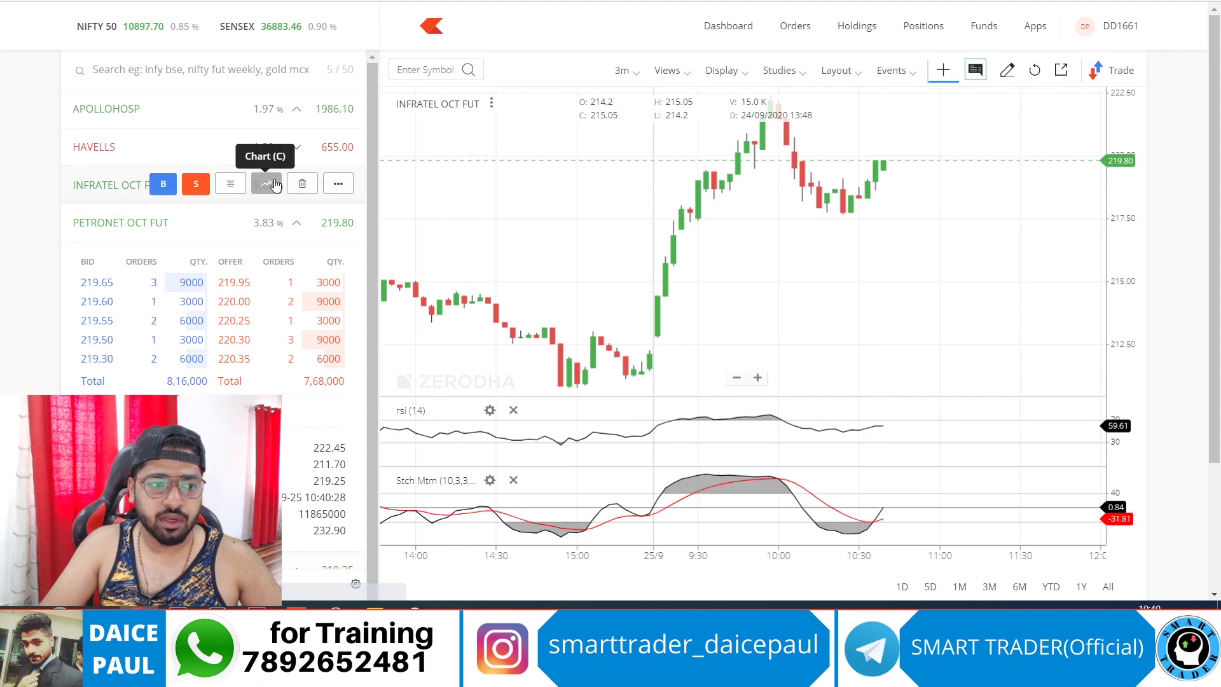
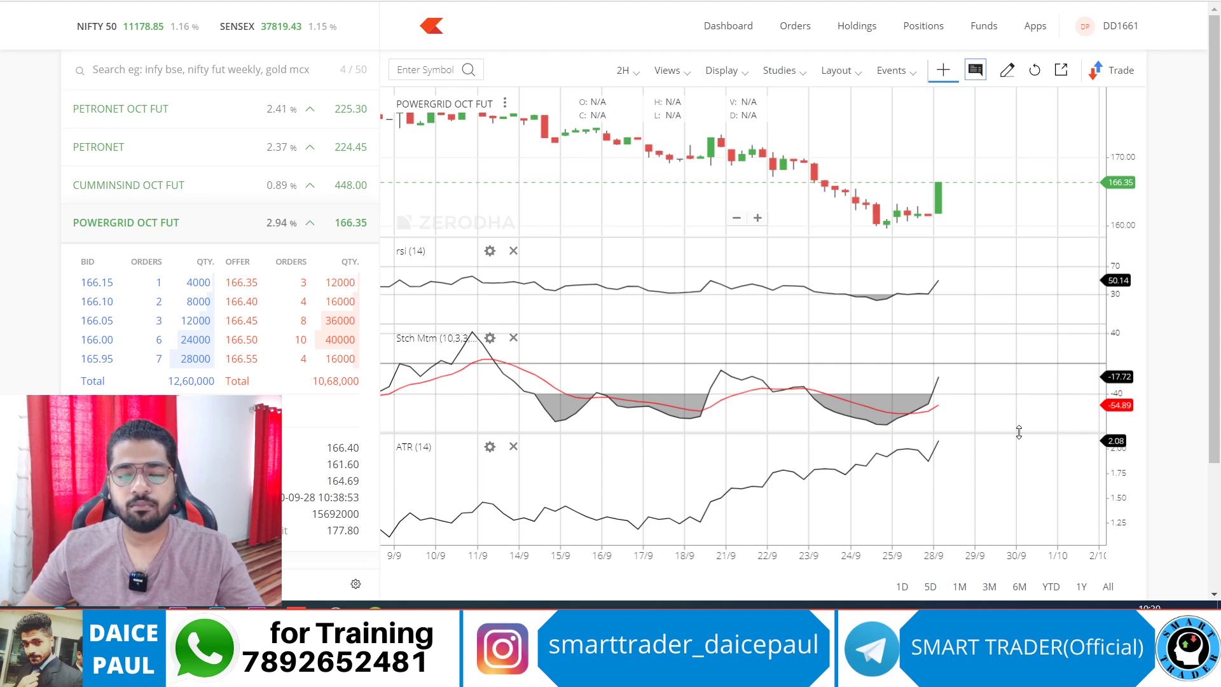
# View the POWERGRID OCT FUT chart at a 3-minute interval and at a 1-minute interval
pyautogui.click(625, 68)
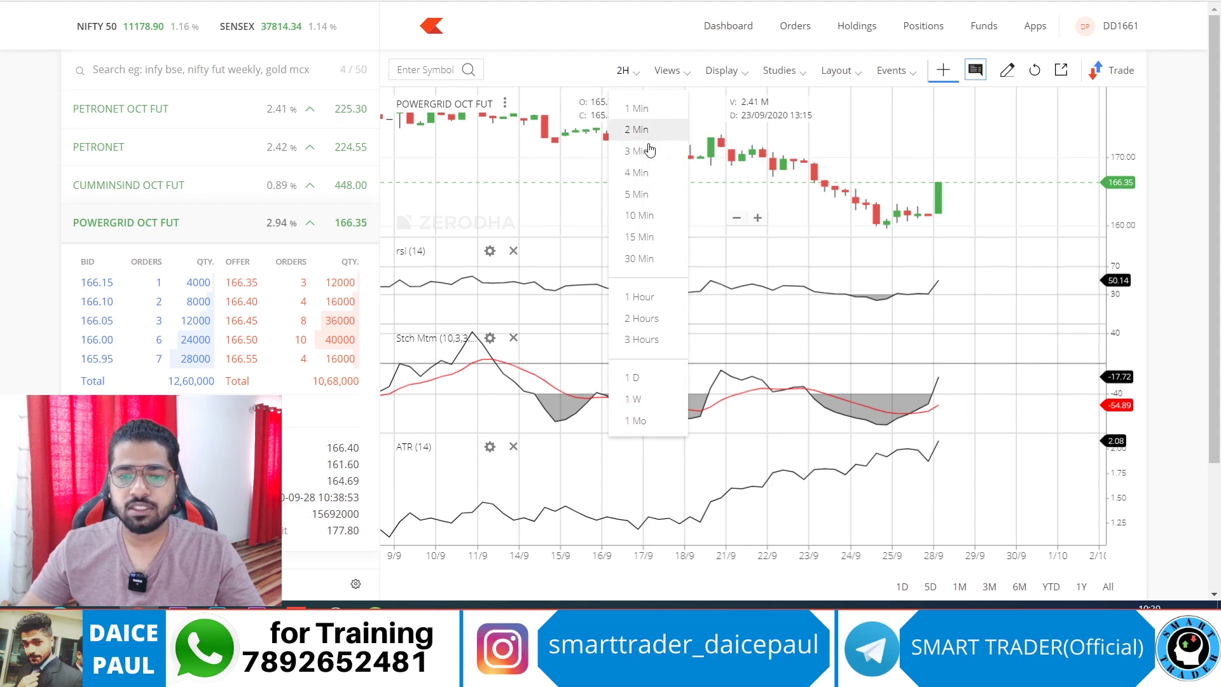
pyautogui.click(656, 153)
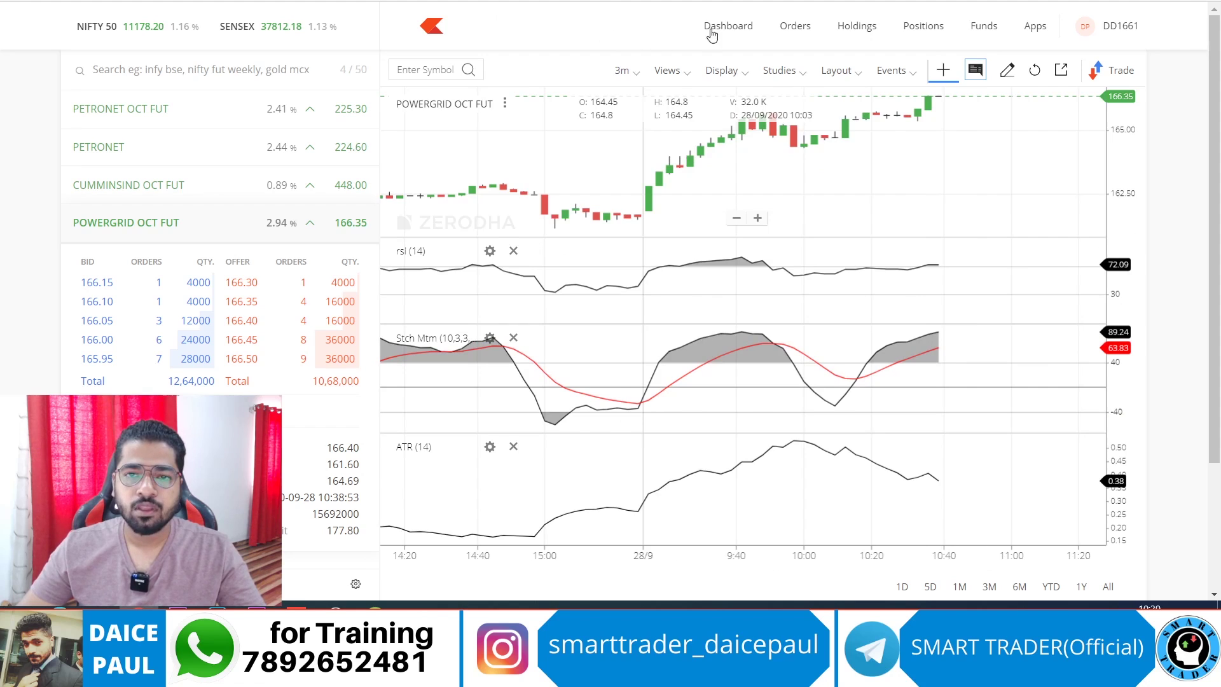
pyautogui.click(624, 70)
pyautogui.click(630, 109)
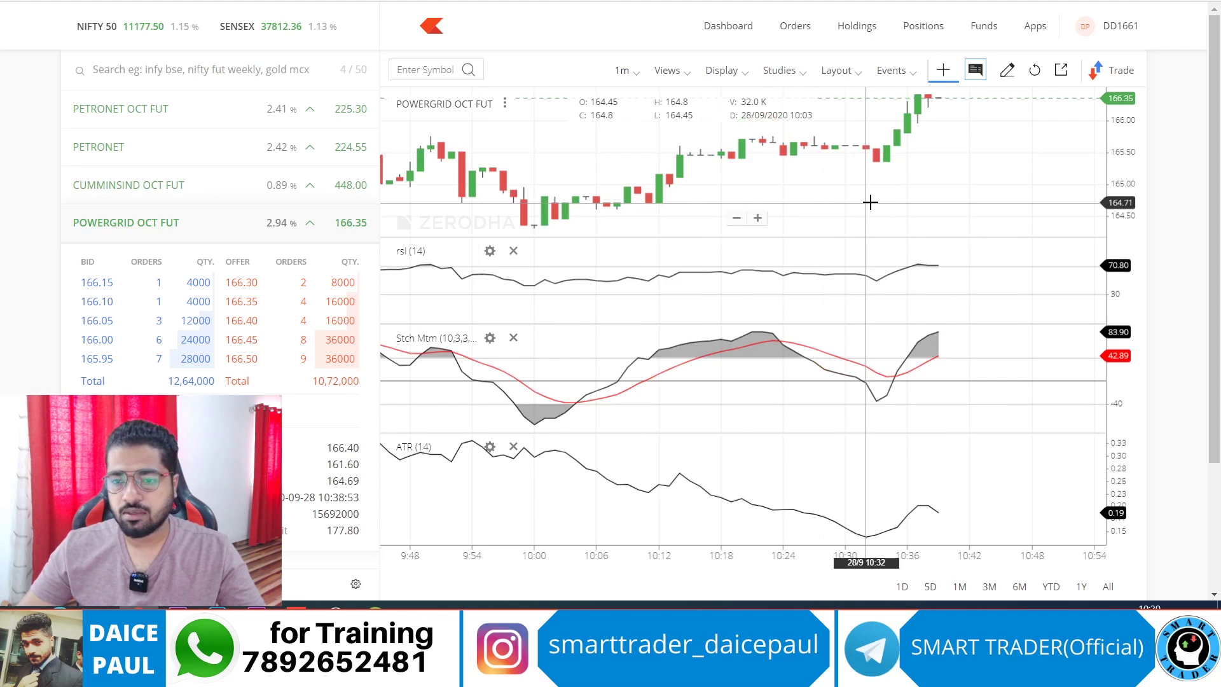
# Examine the POWERGRID OCT FUT chart at progressively longer intervals of 30 minutes, 1 hour and 2 hours
pyautogui.click(626, 70)
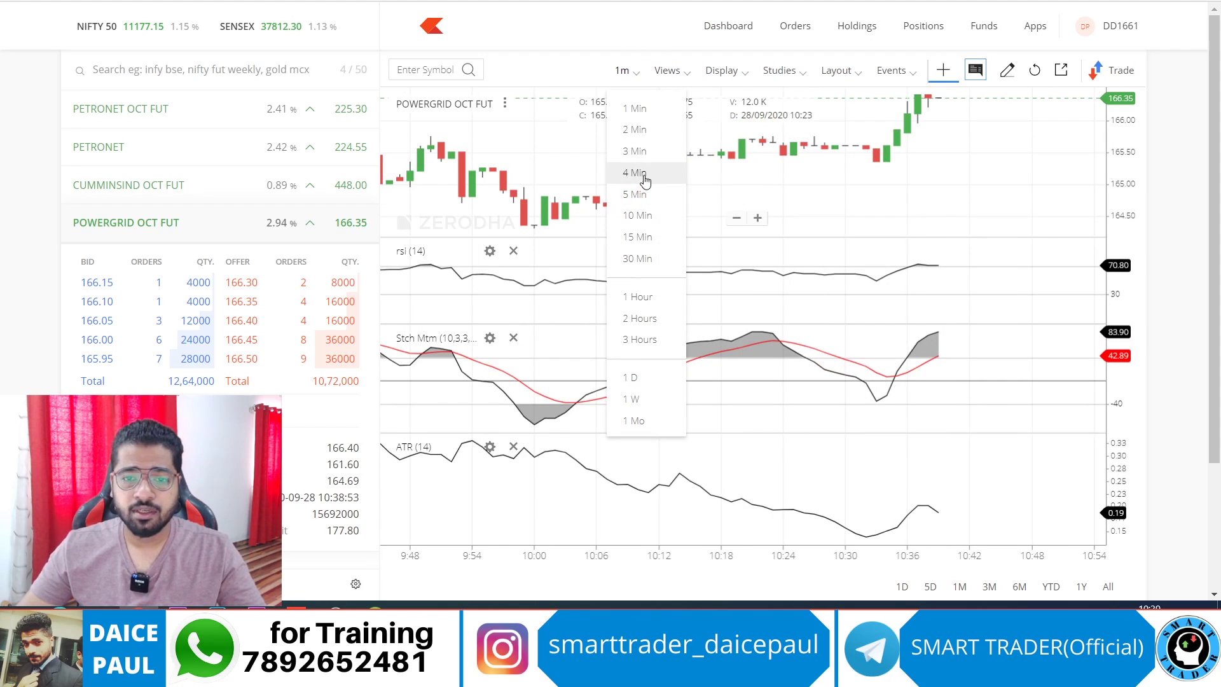
pyautogui.click(639, 261)
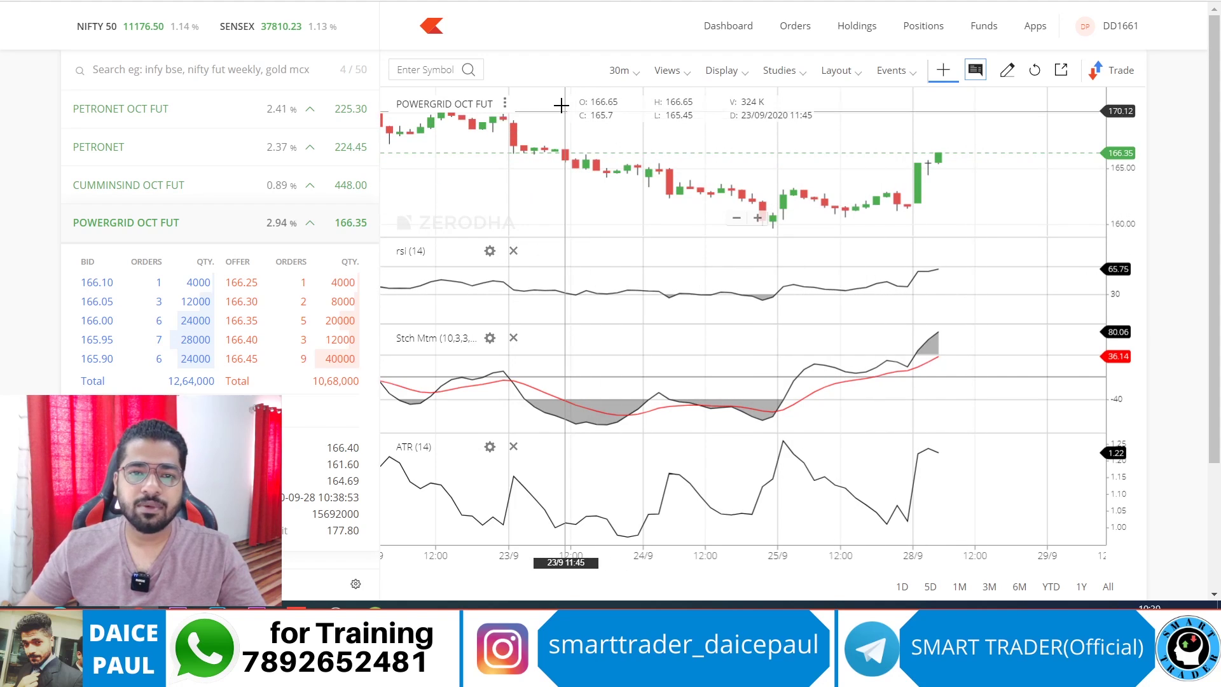
pyautogui.click(621, 70)
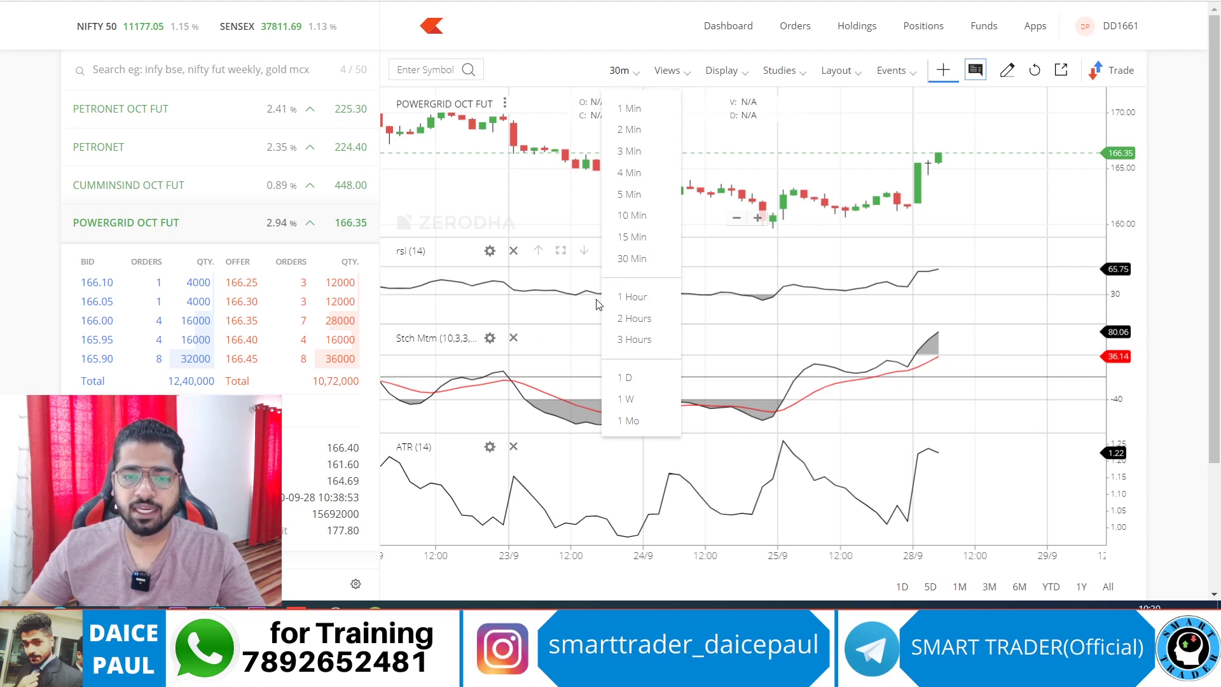
pyautogui.click(633, 296)
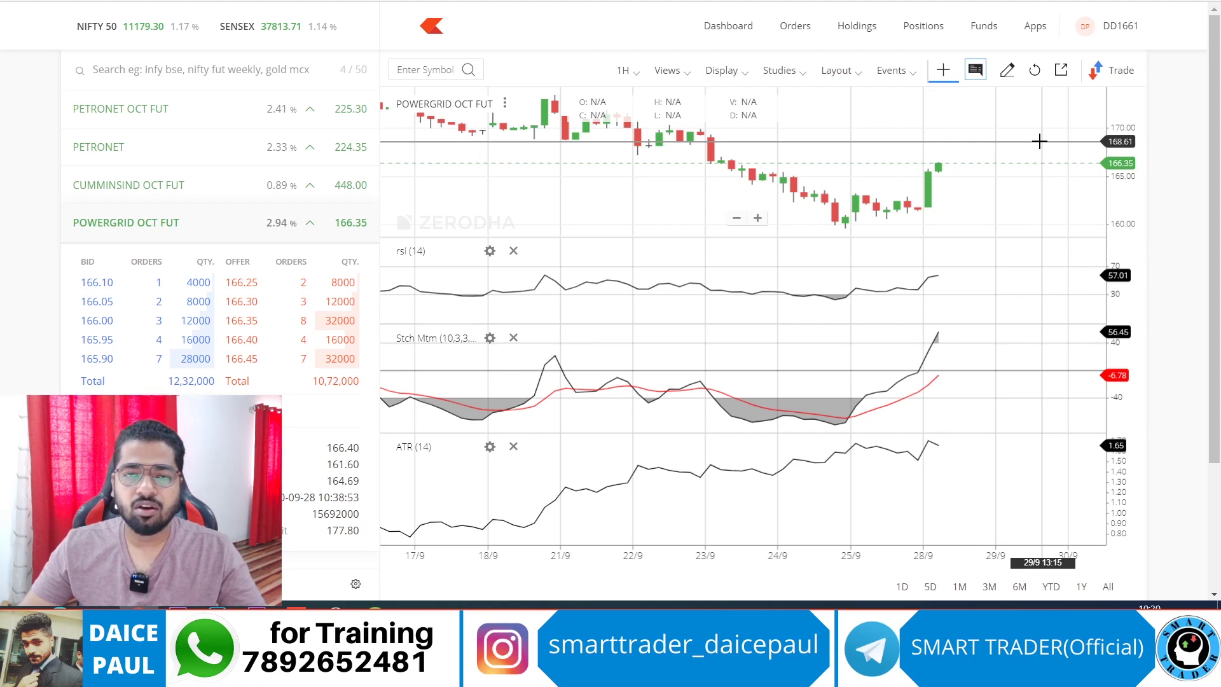
pyautogui.click(630, 72)
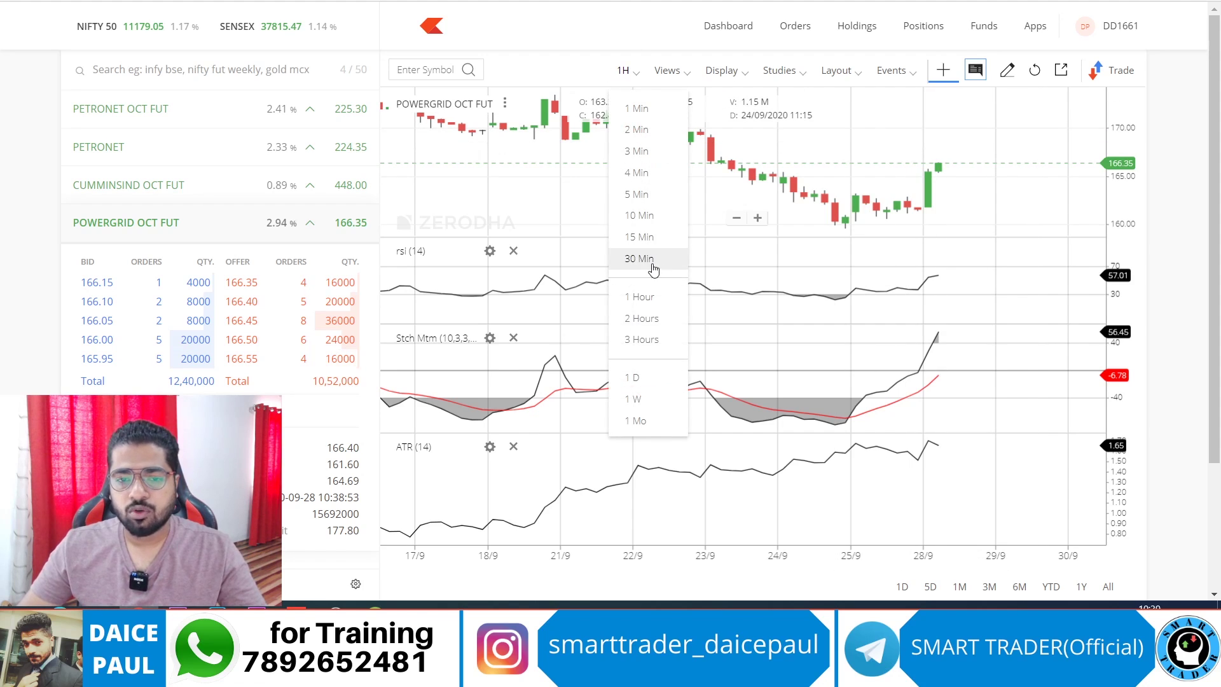
pyautogui.click(662, 328)
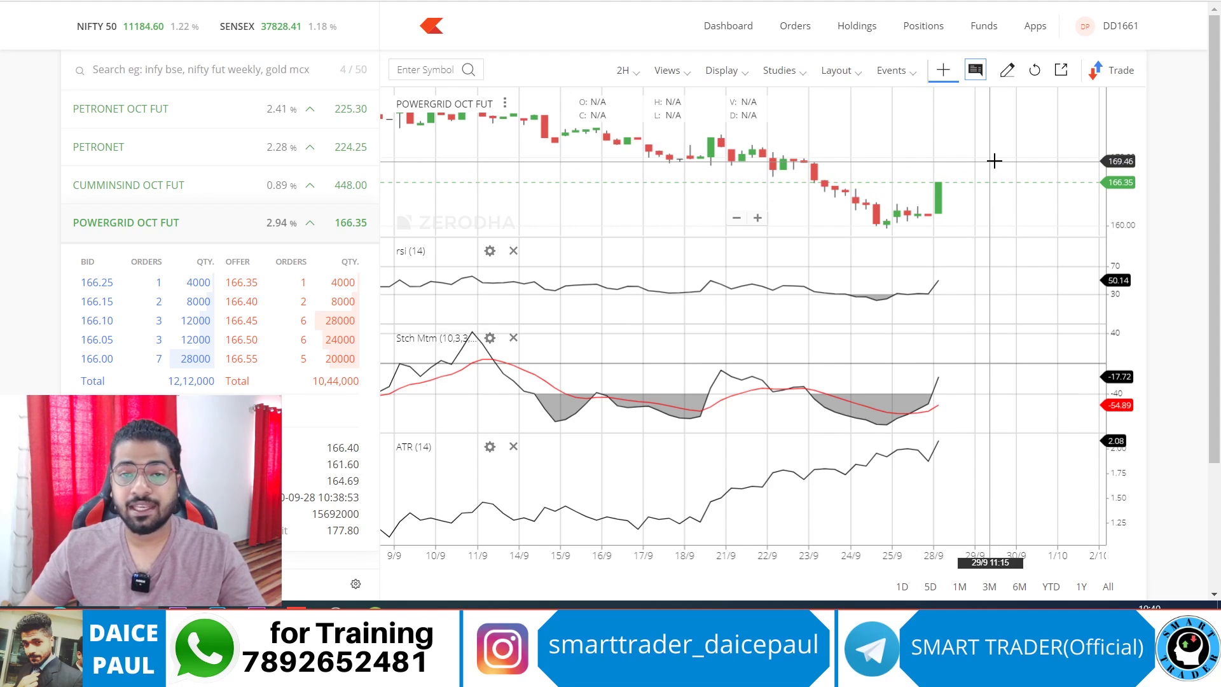
# Switch to Calculator and compute the POWERGRID target price by adding 0.3% to 166.40
pyautogui.hotkey('alt', 'Tab')
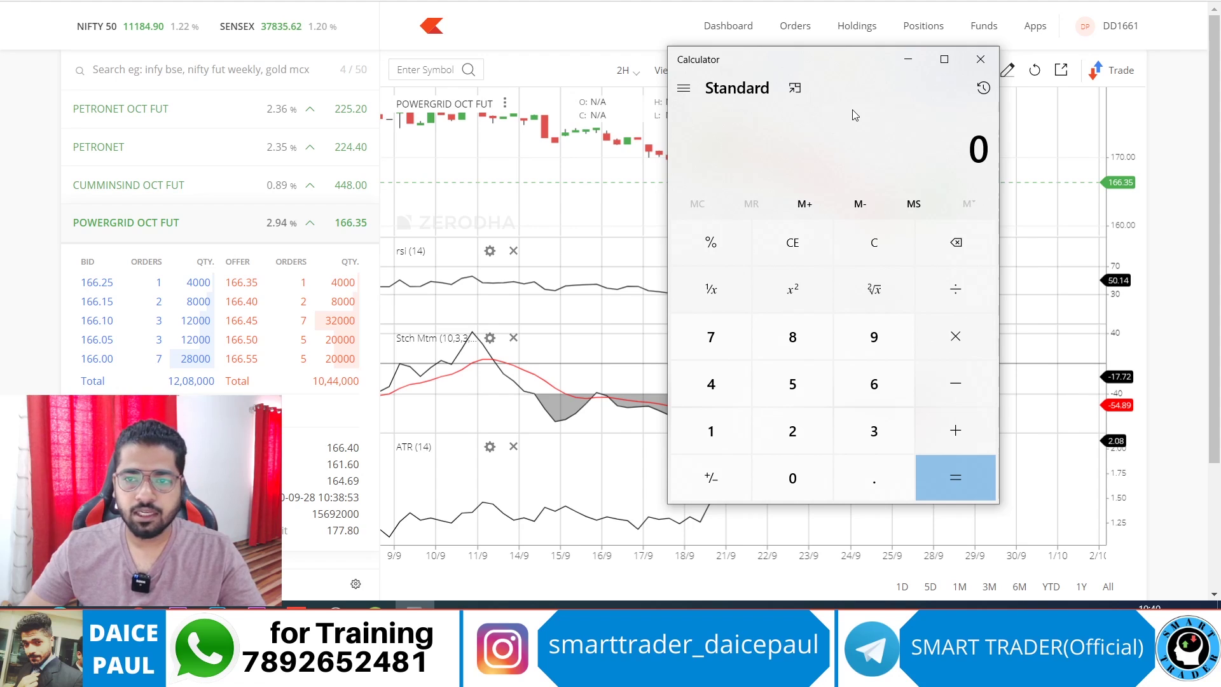
pyautogui.write('166.')
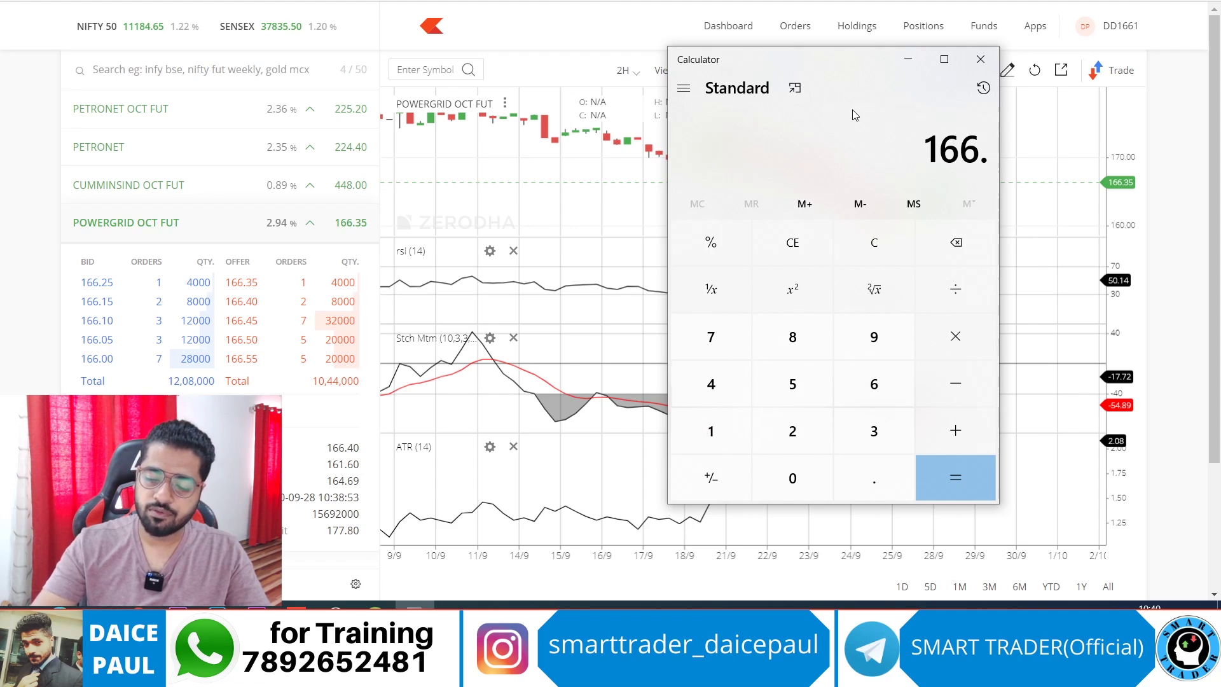
pyautogui.write('40+0.3')
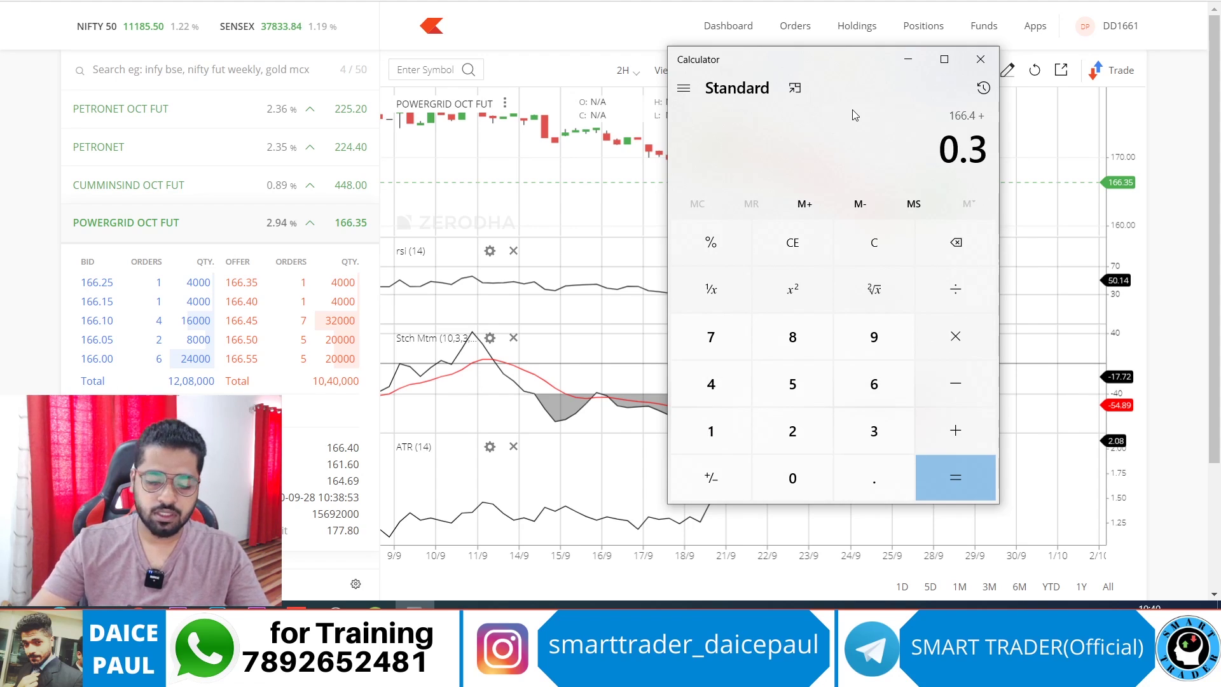
pyautogui.hotkey('shift', '5')
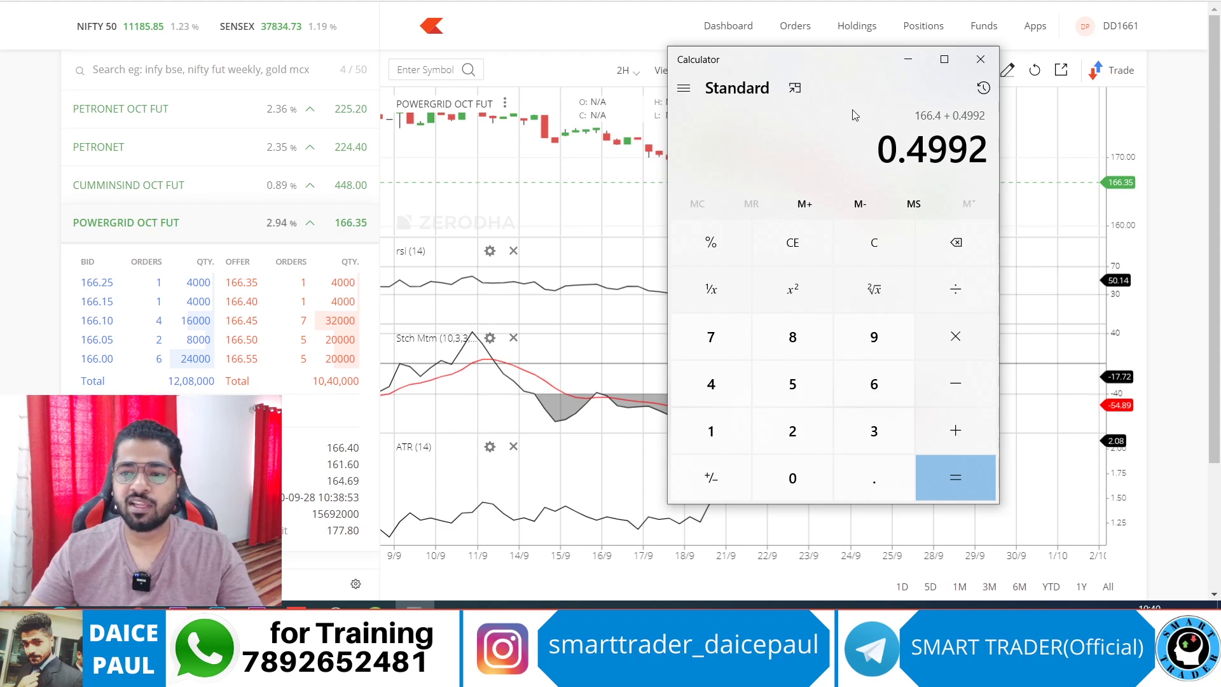
pyautogui.press('Return')
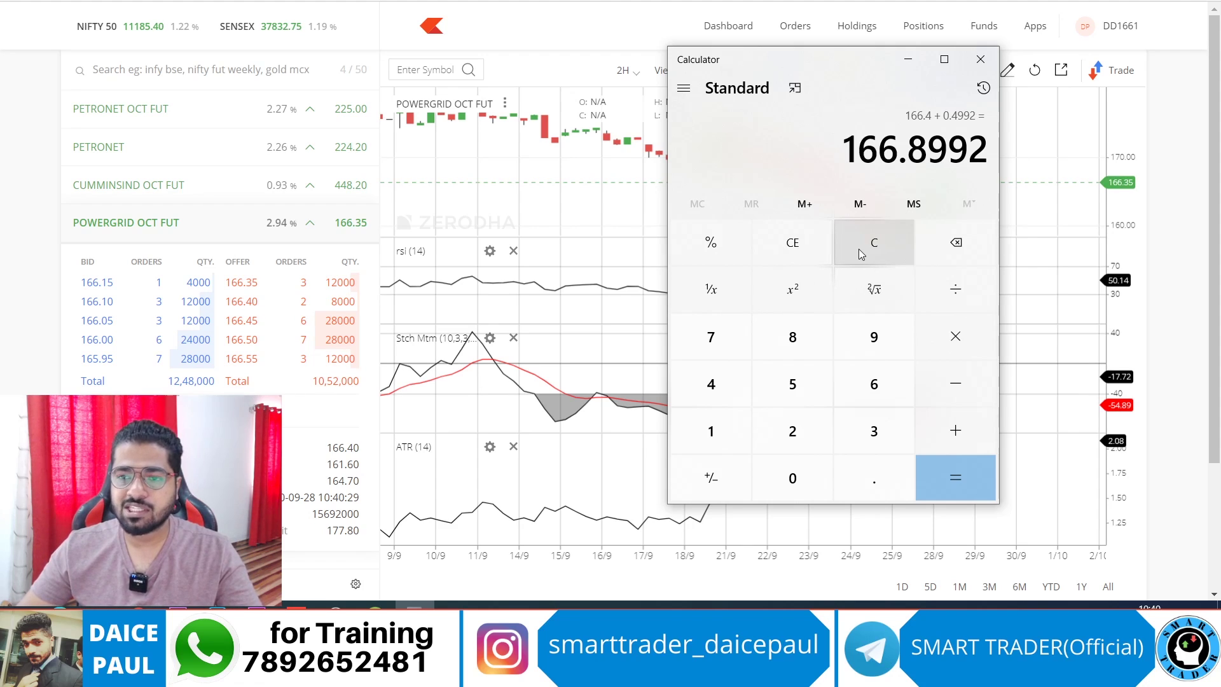
# Review the profit and loss of the POWERGRID and PETRONET OCT FUT positions and the executed orders in Kite
pyautogui.click(923, 26)
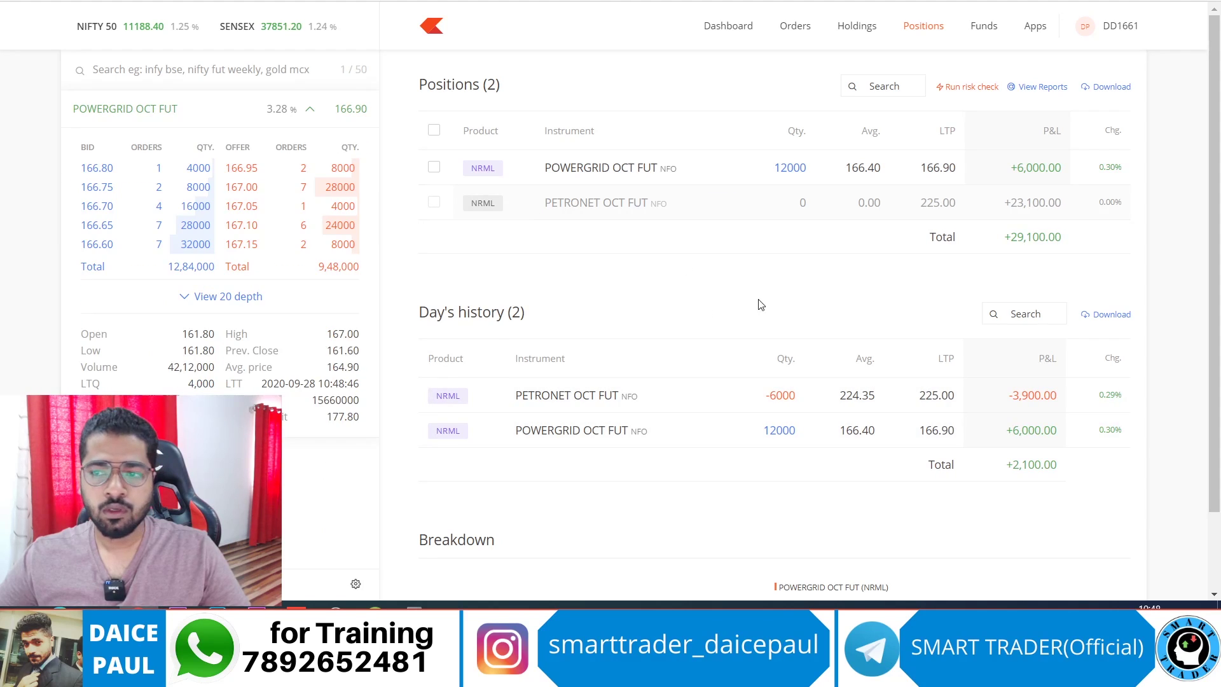
pyautogui.moveTo(1134, 171); pyautogui.dragTo(1077, 173)
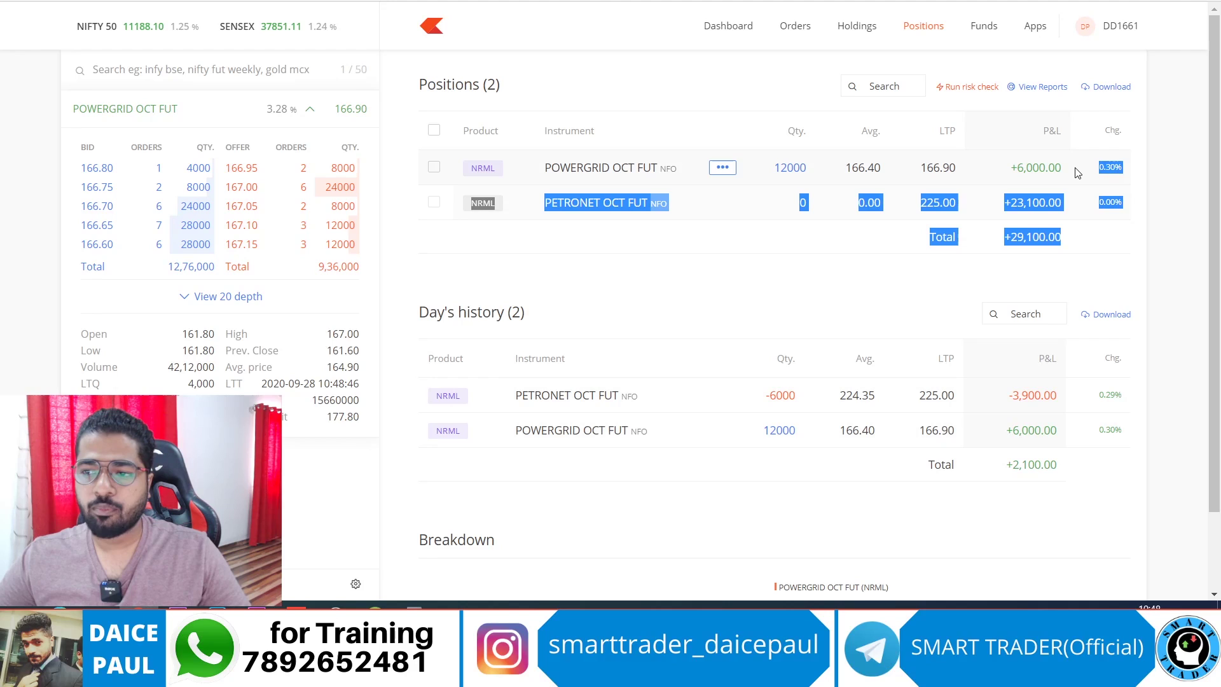
pyautogui.click(1129, 182)
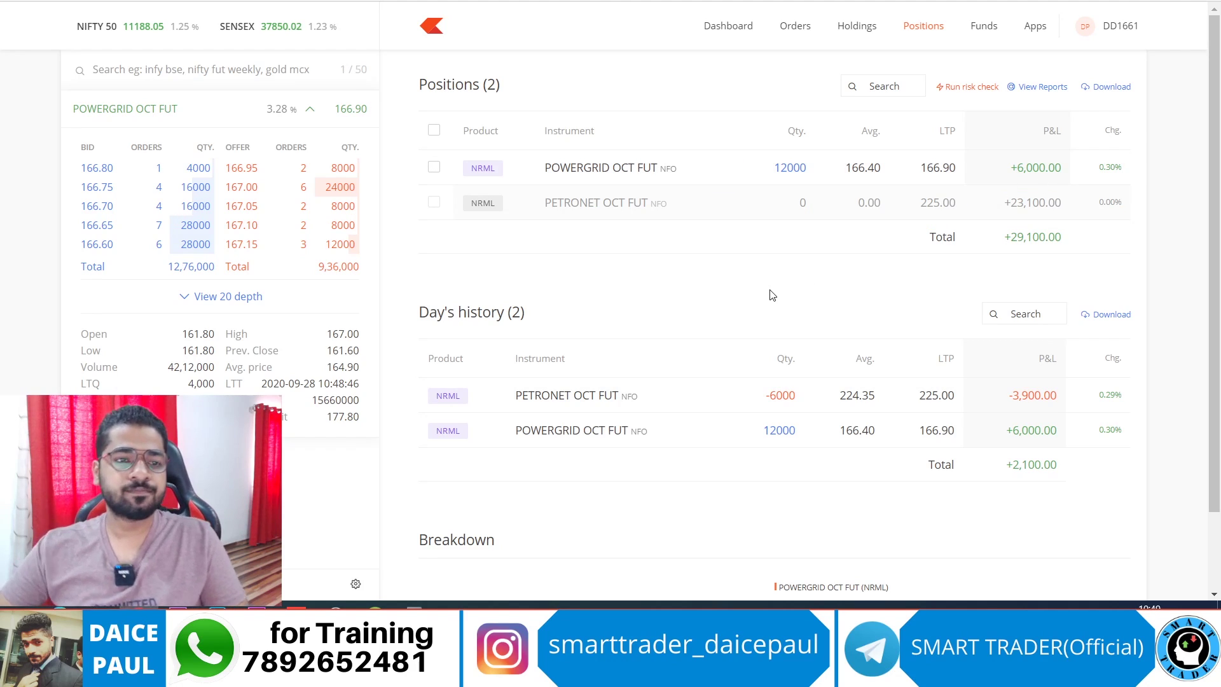
pyautogui.moveTo(366, 324)
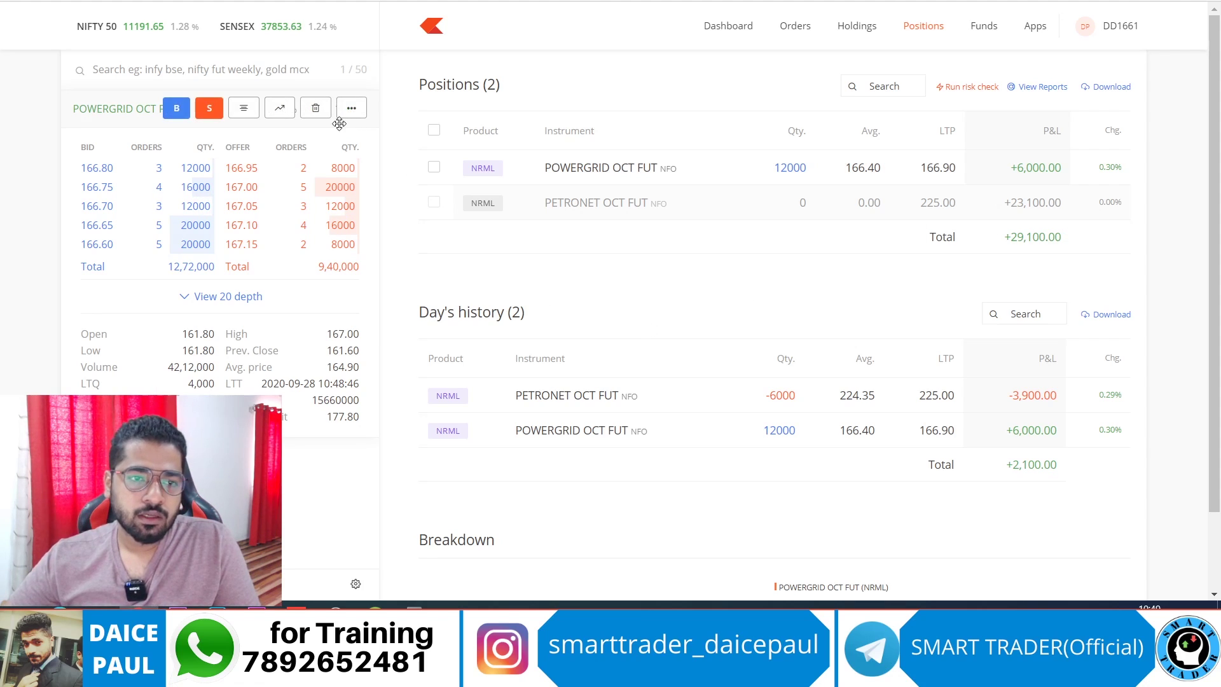
pyautogui.click(805, 28)
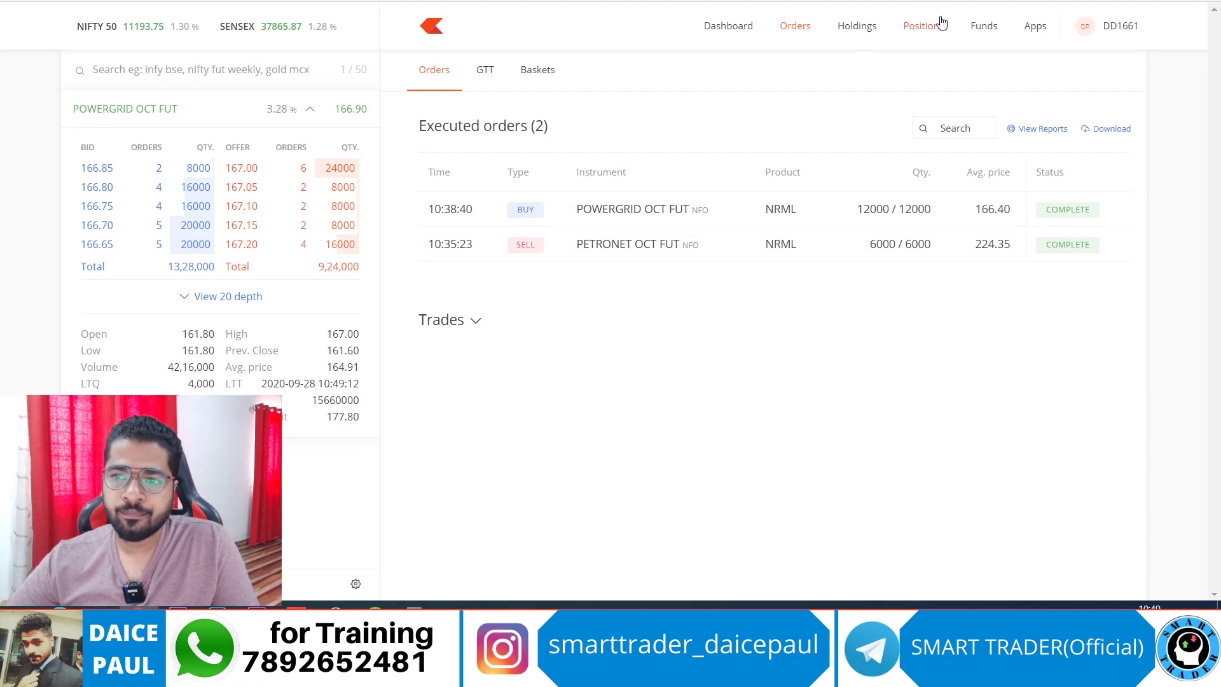
# Open an exit order for the POWERGRID OCT FUT position with a quantity of 12000
pyautogui.click(921, 32)
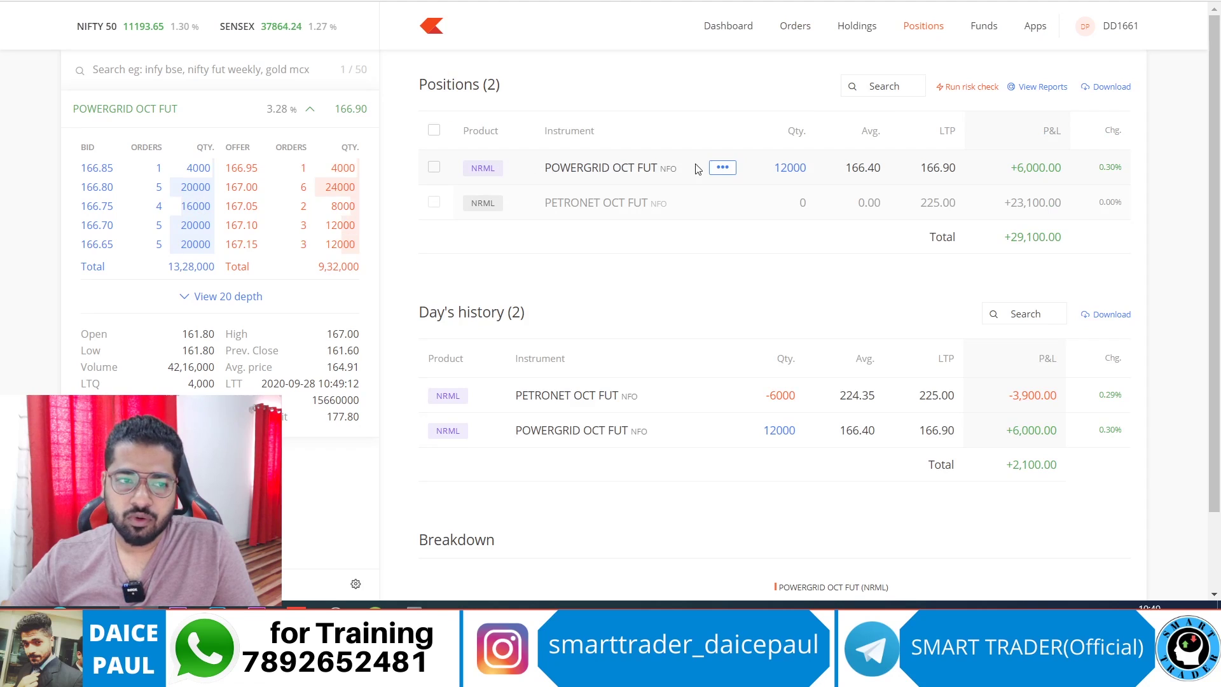
pyautogui.click(723, 168)
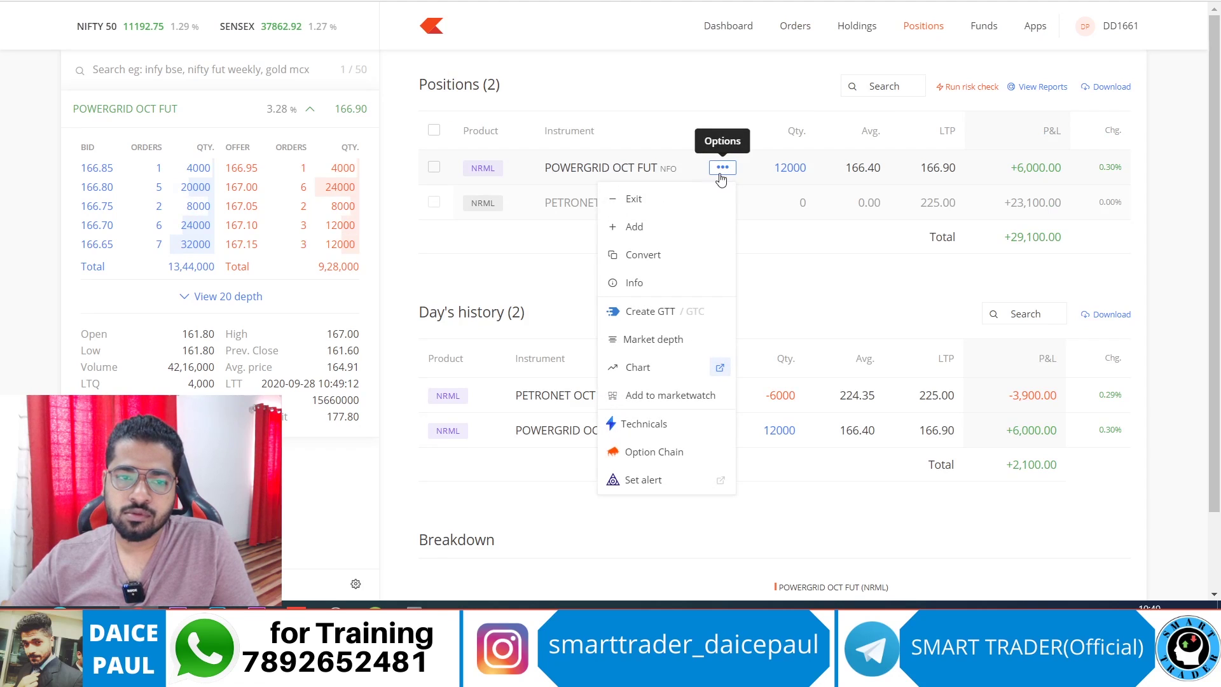
pyautogui.click(646, 200)
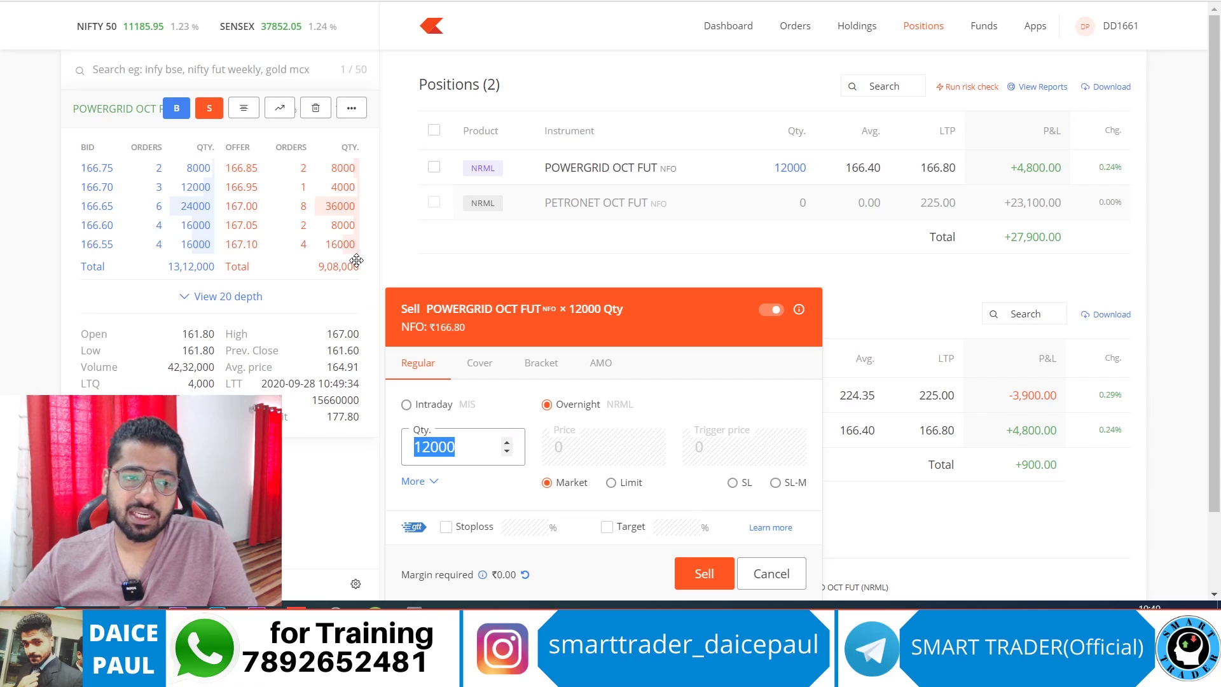
# Compare the POWERGRID OCT FUT and NIFTY 50 charts at a 3-minute interval and check the open positions' profit and loss
pyautogui.click(286, 110)
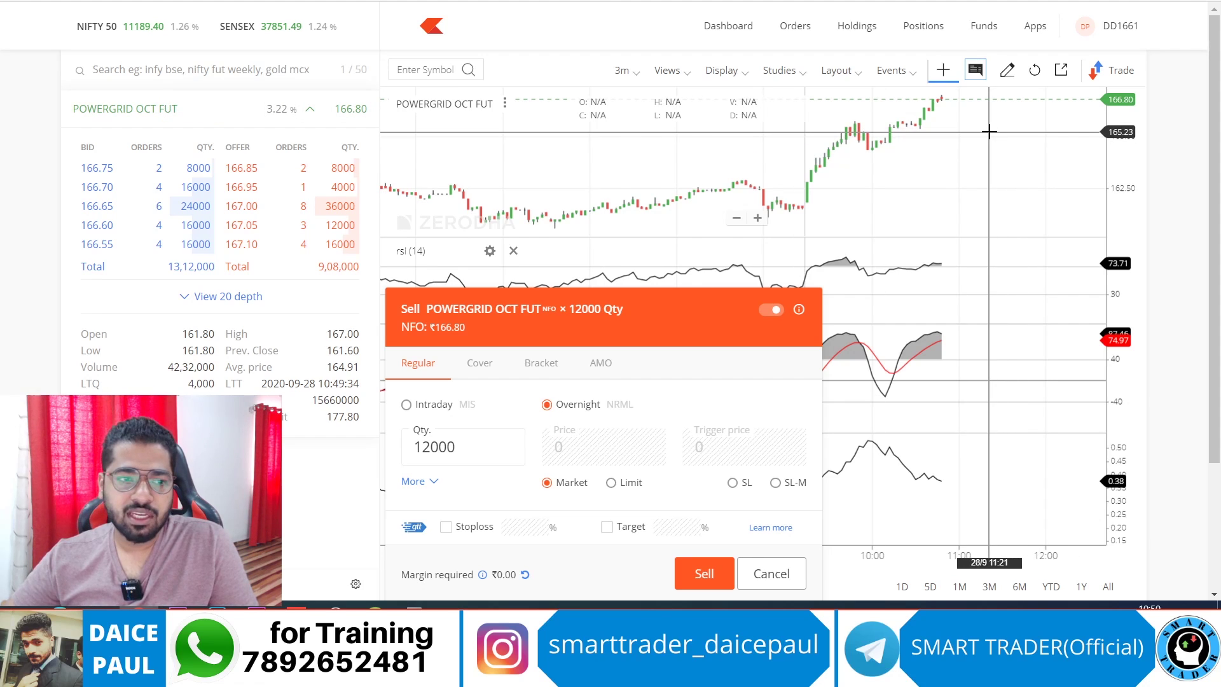
pyautogui.click(110, 34)
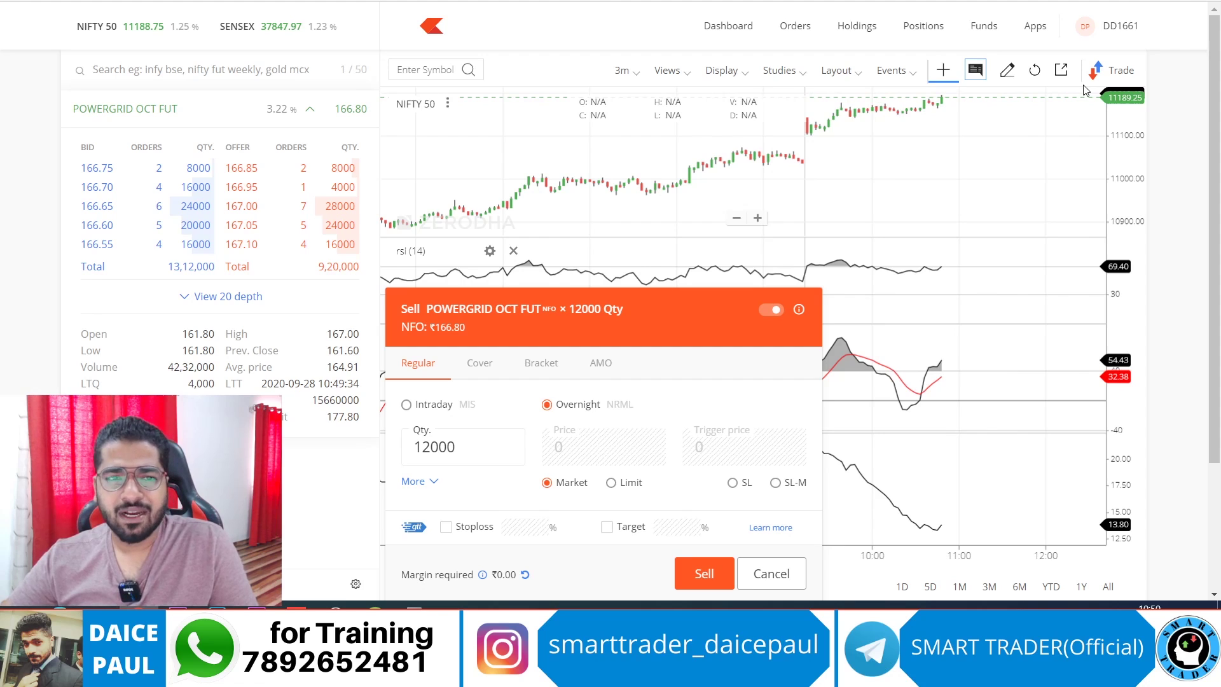
pyautogui.click(282, 109)
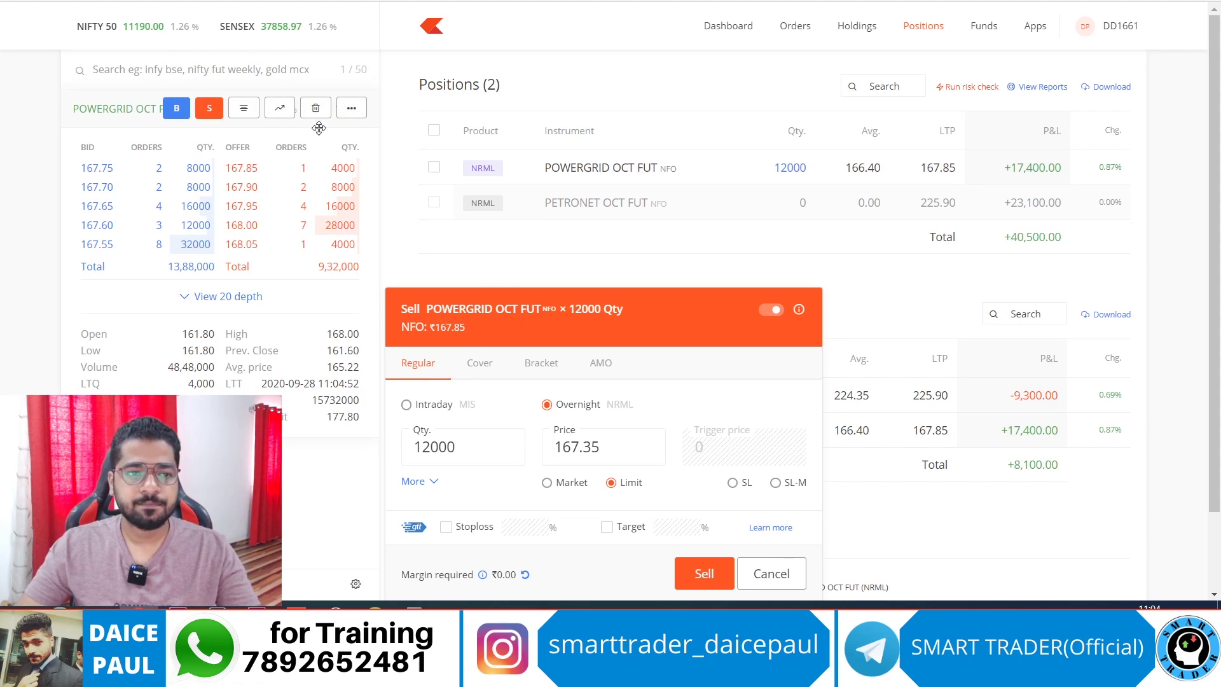
pyautogui.click(283, 113)
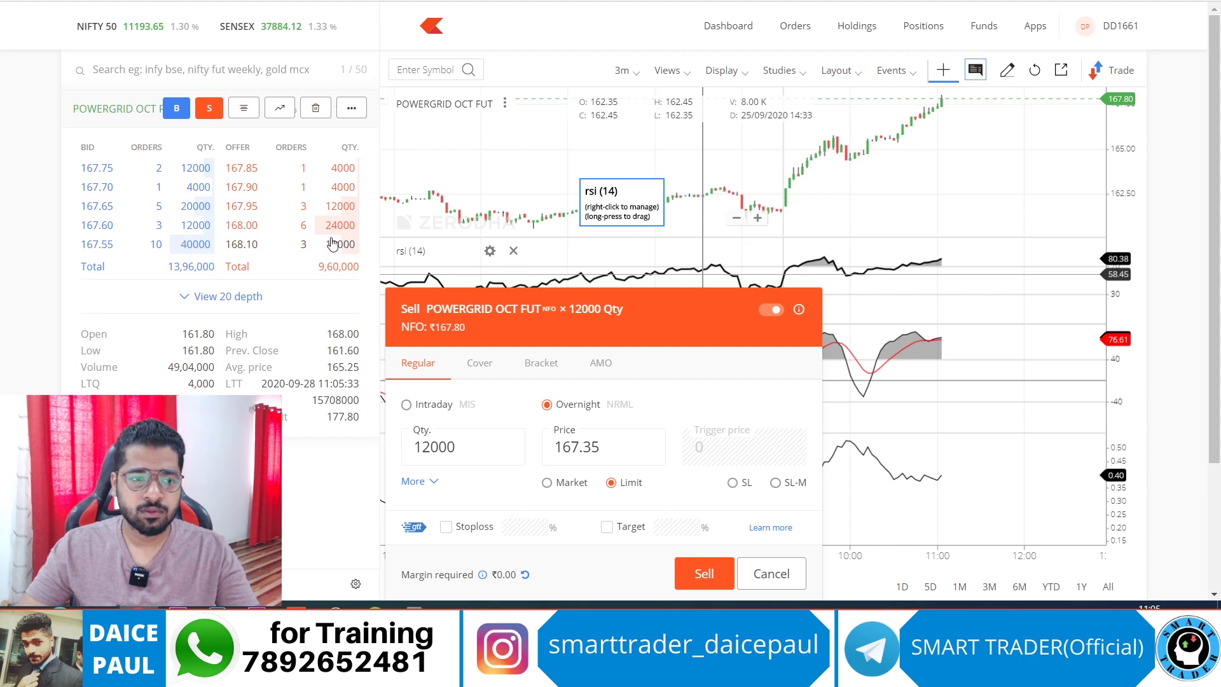
pyautogui.press('p')
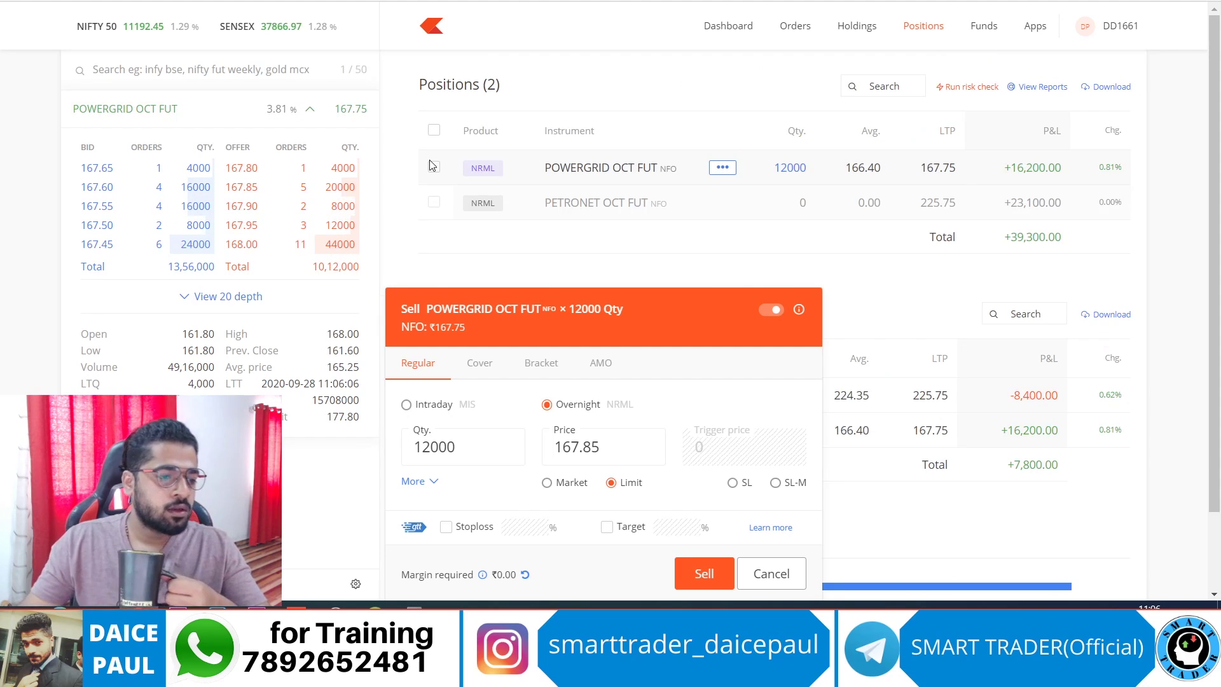
pyautogui.click(97, 27)
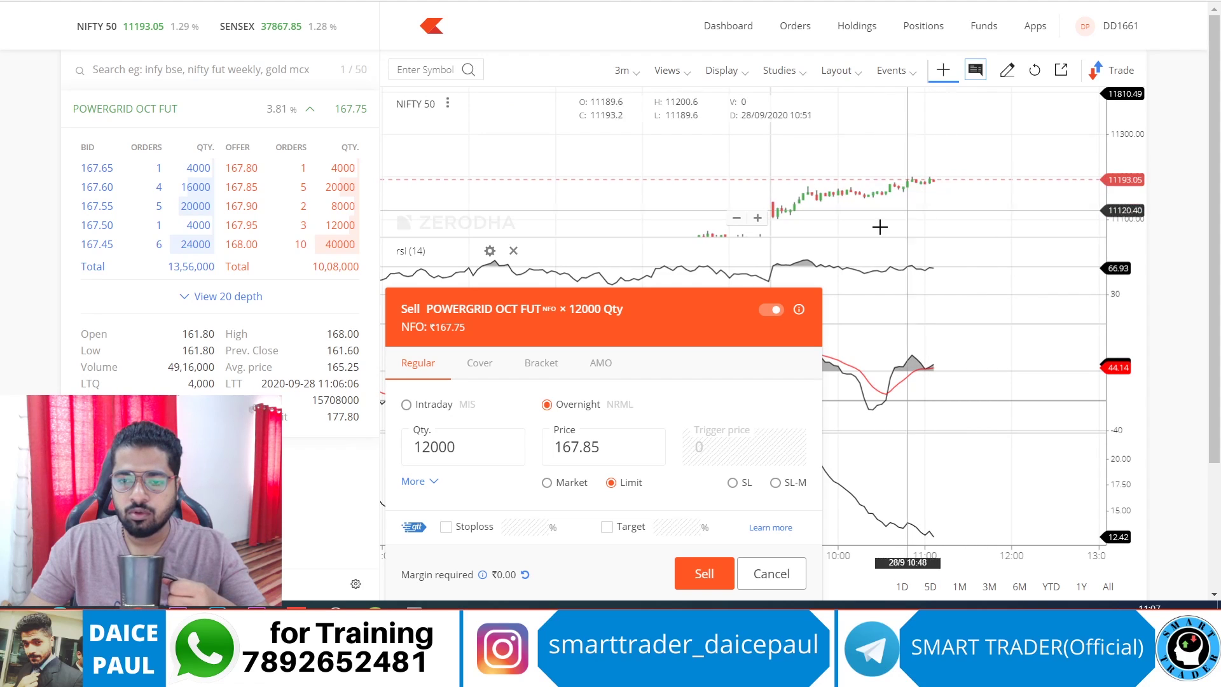
pyautogui.scroll(5, 880, 227)
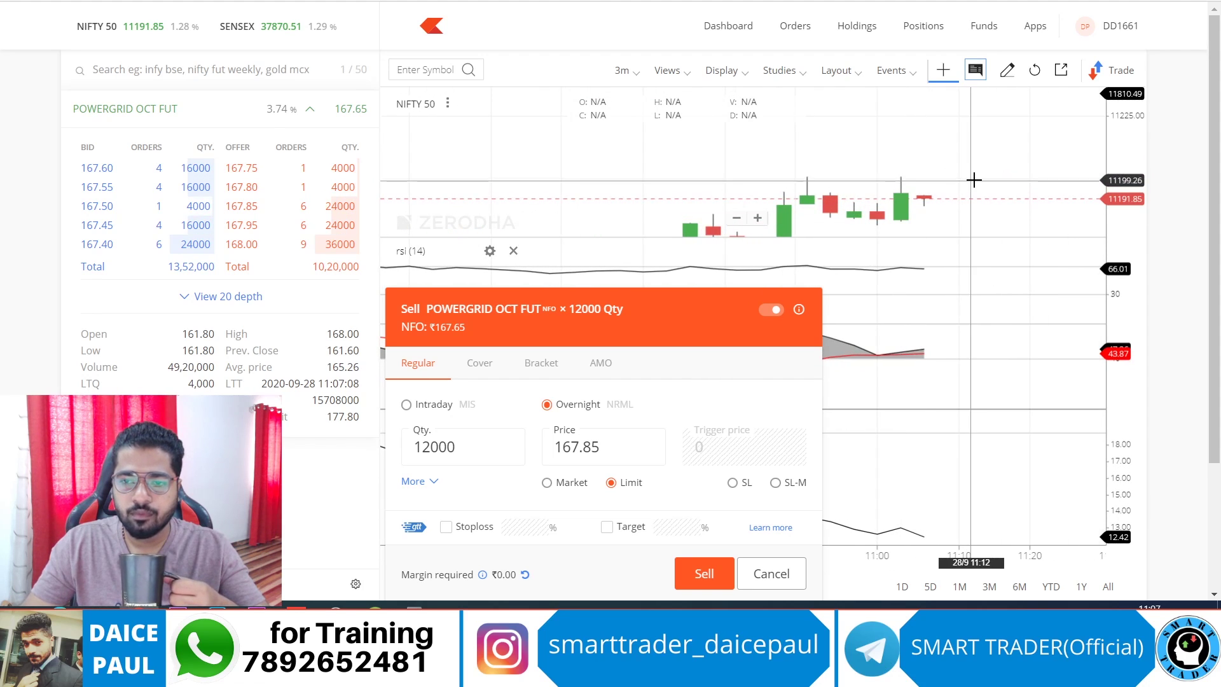
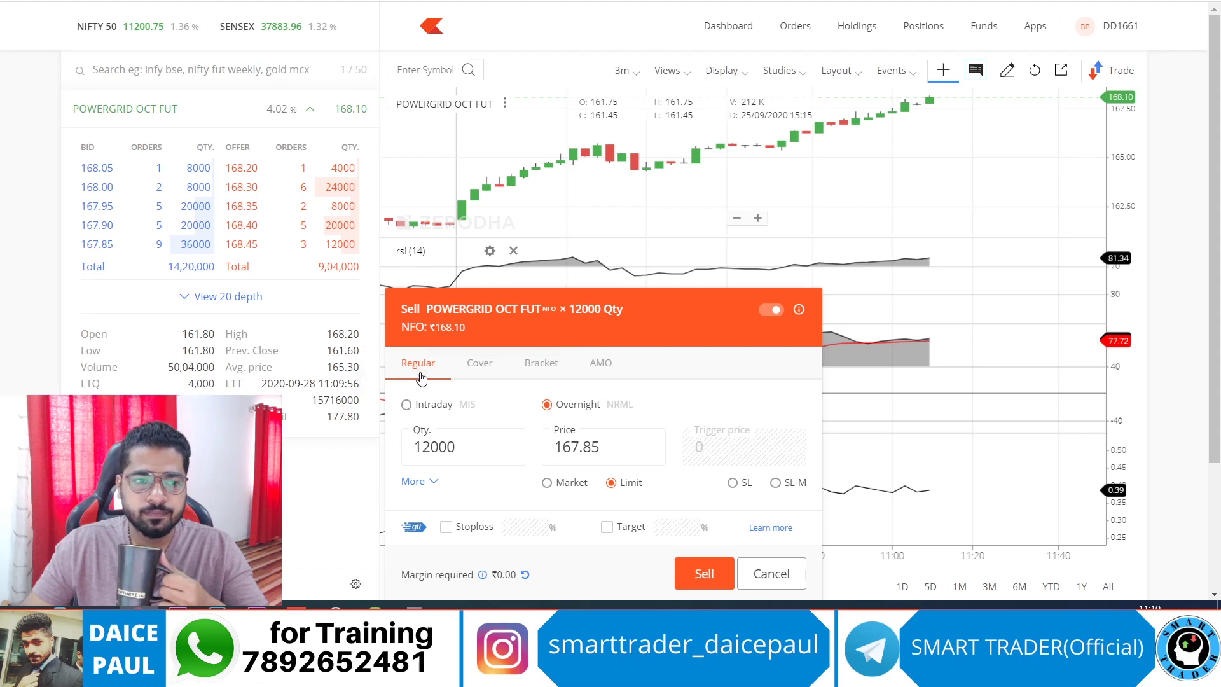
# Place the overnight sell order for 12000 POWERGRID OCT FUT as a limit order at 168.10
pyautogui.click(546, 485)
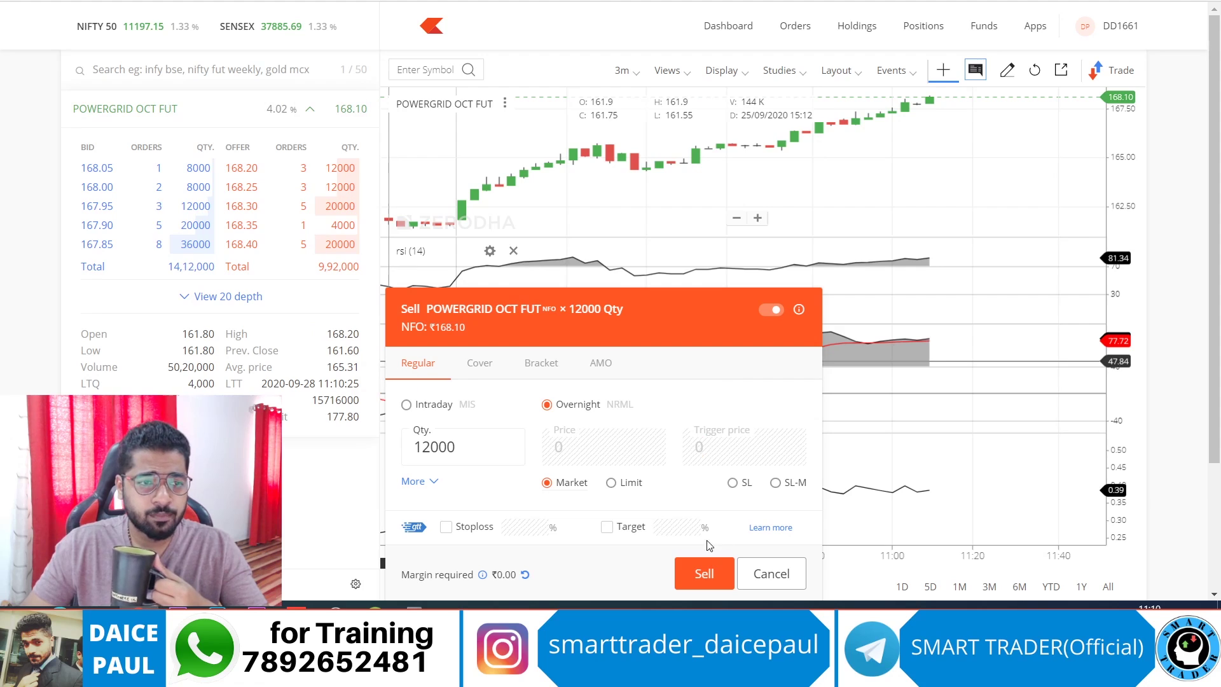
pyautogui.click(546, 482)
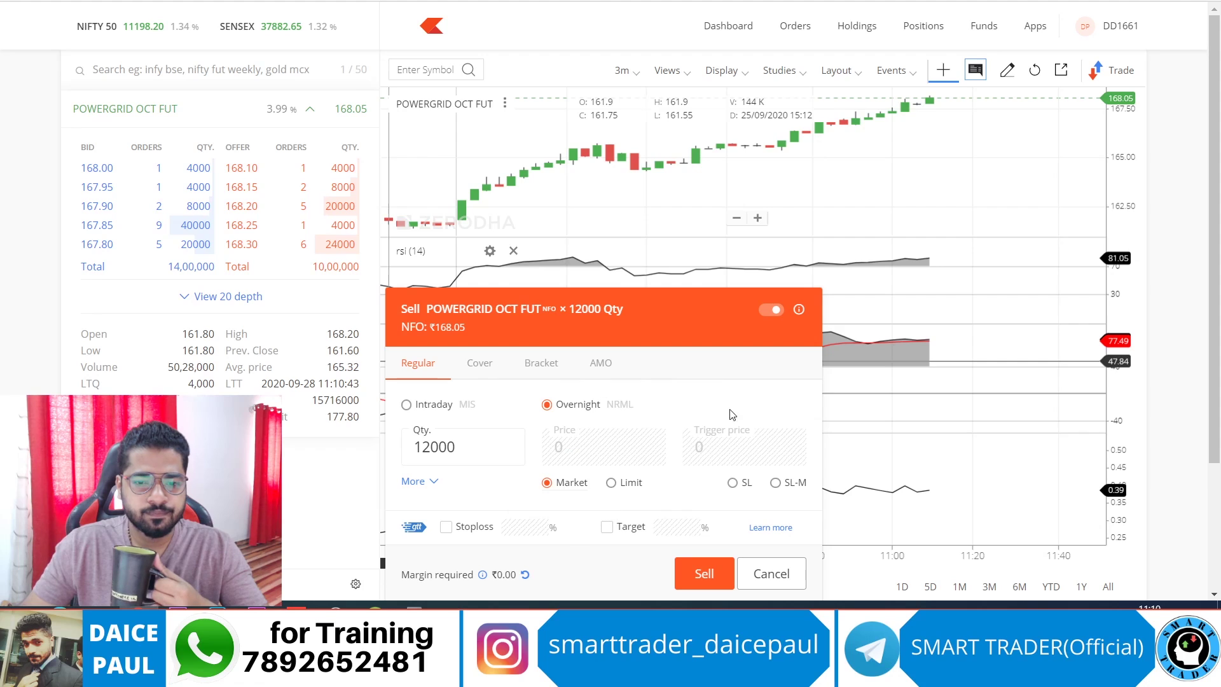
pyautogui.click(617, 483)
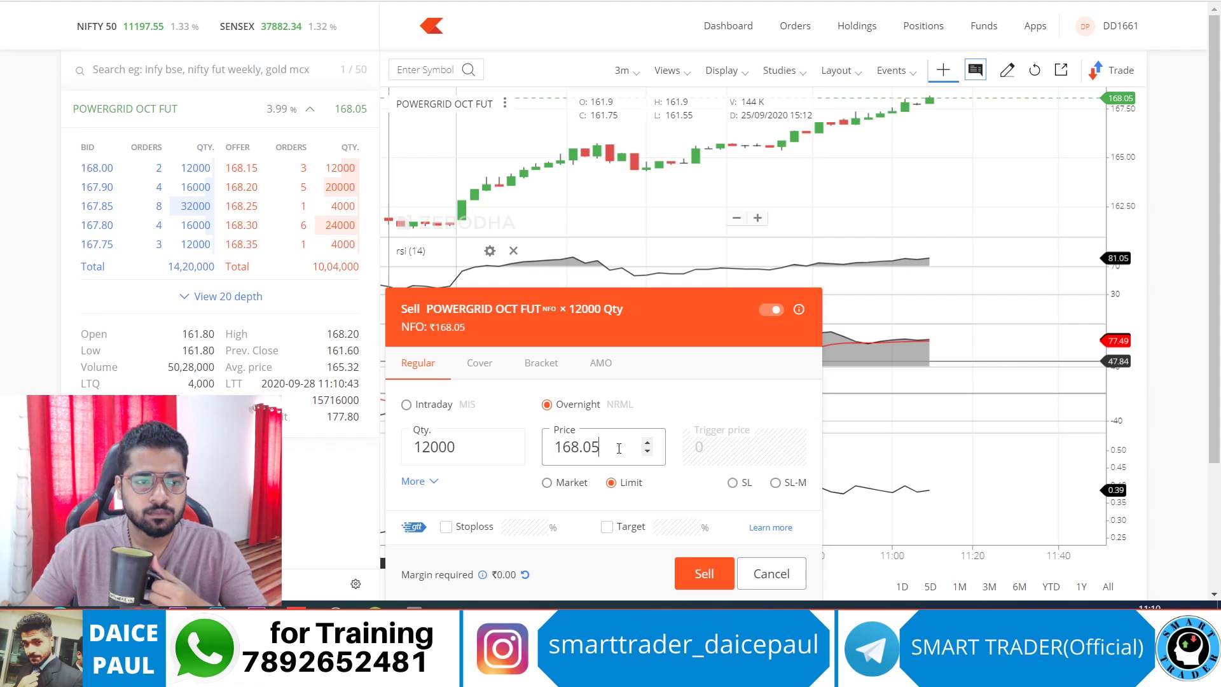
pyautogui.press('BackSpace')
pyautogui.press('BackSpace')
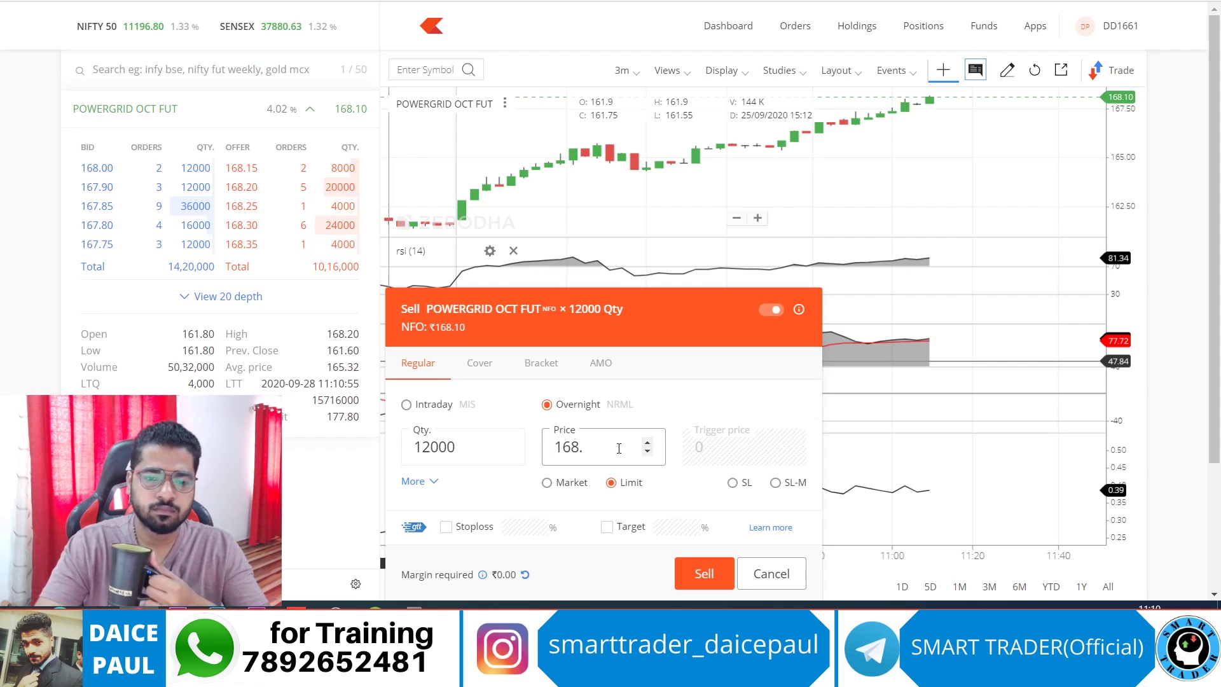
pyautogui.write('10')
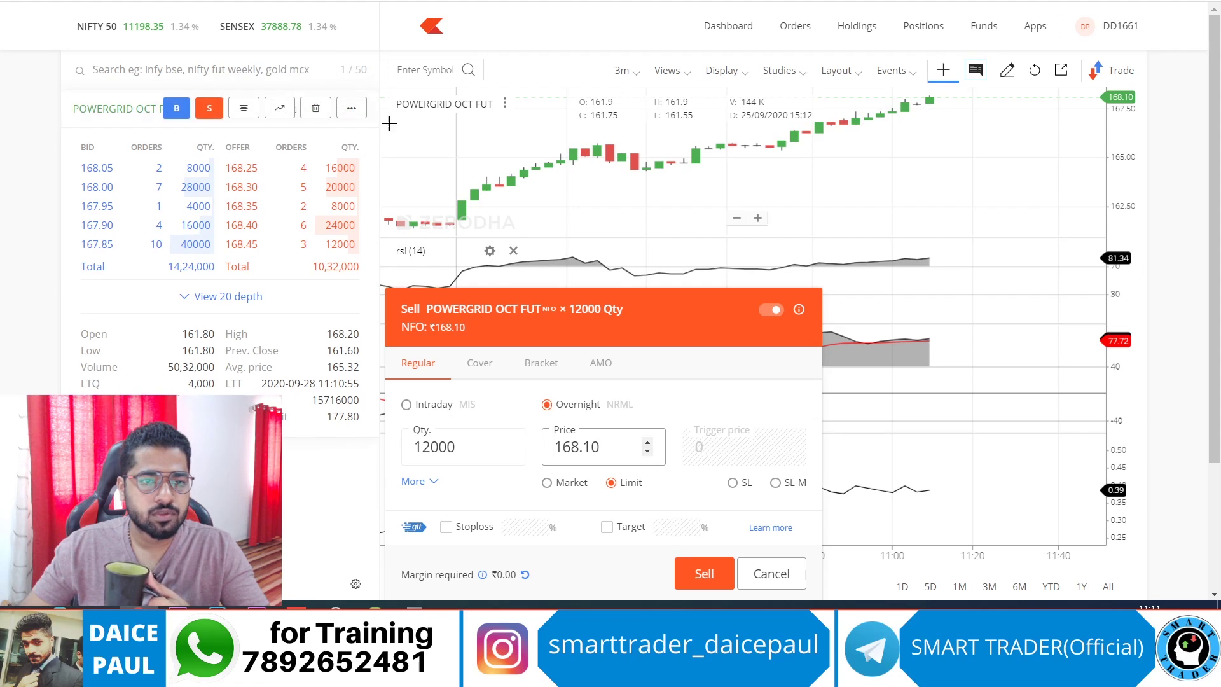
pyautogui.moveTo(287, 121)
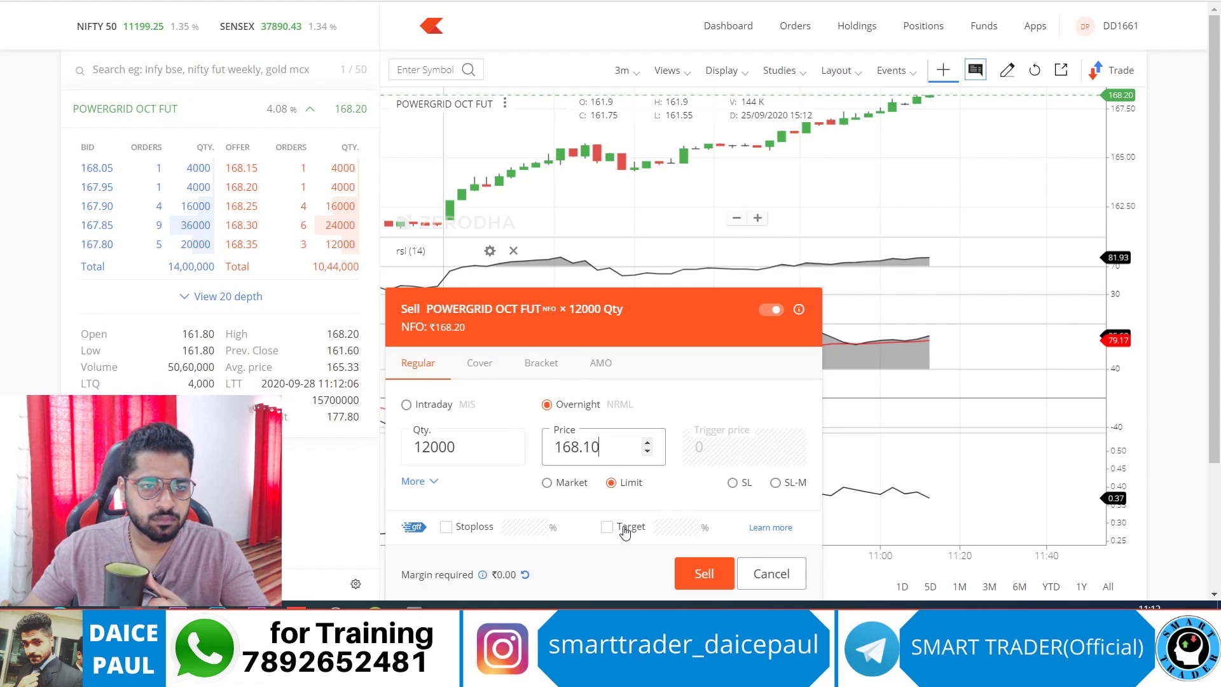
pyautogui.click(707, 575)
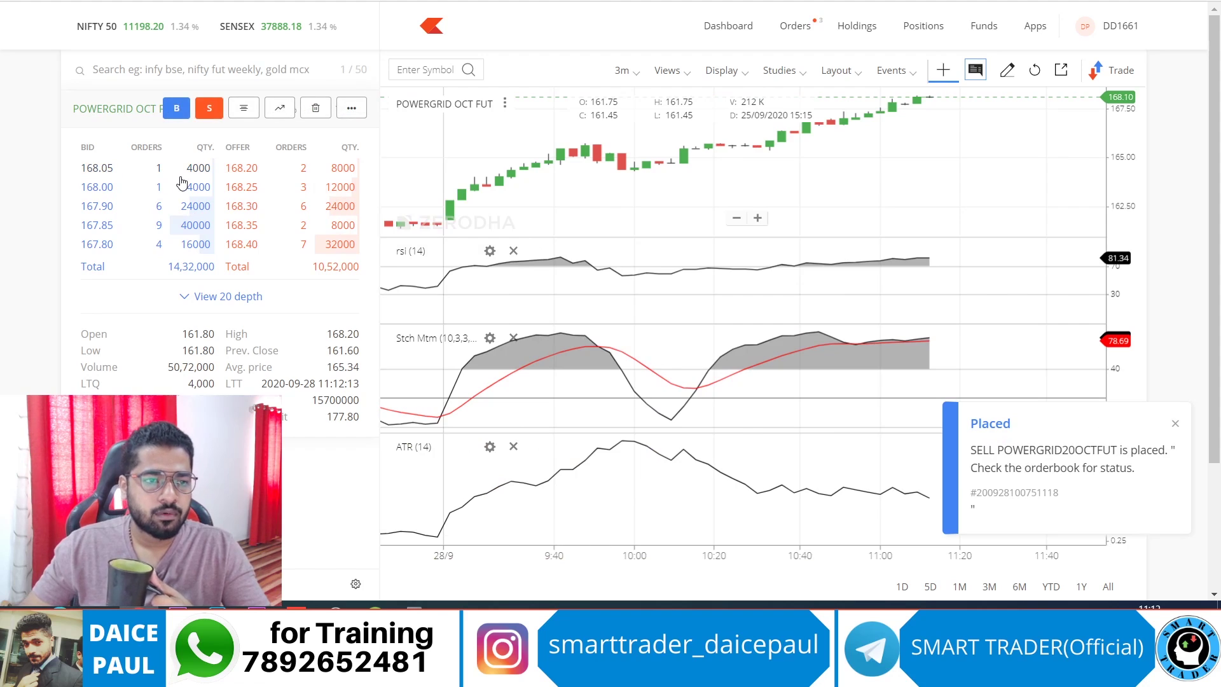
# Check the executed POWERGRID sell order and the profit and loss of the closed positions
pyautogui.click(798, 36)
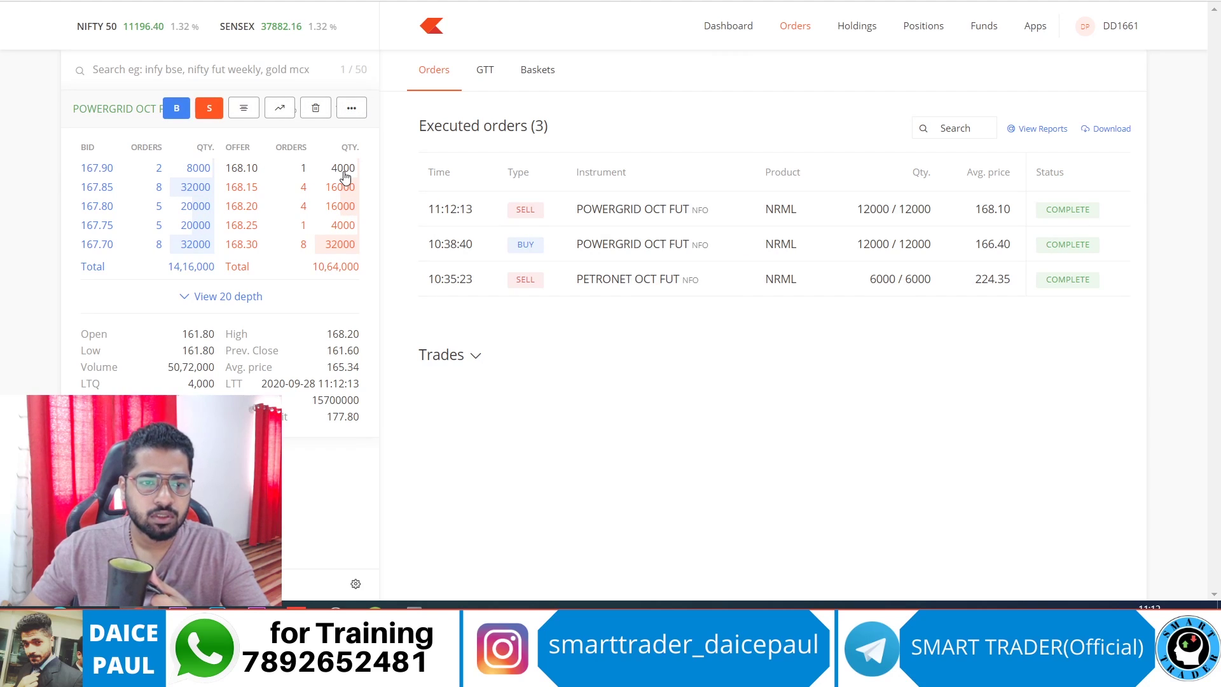
pyautogui.click(924, 29)
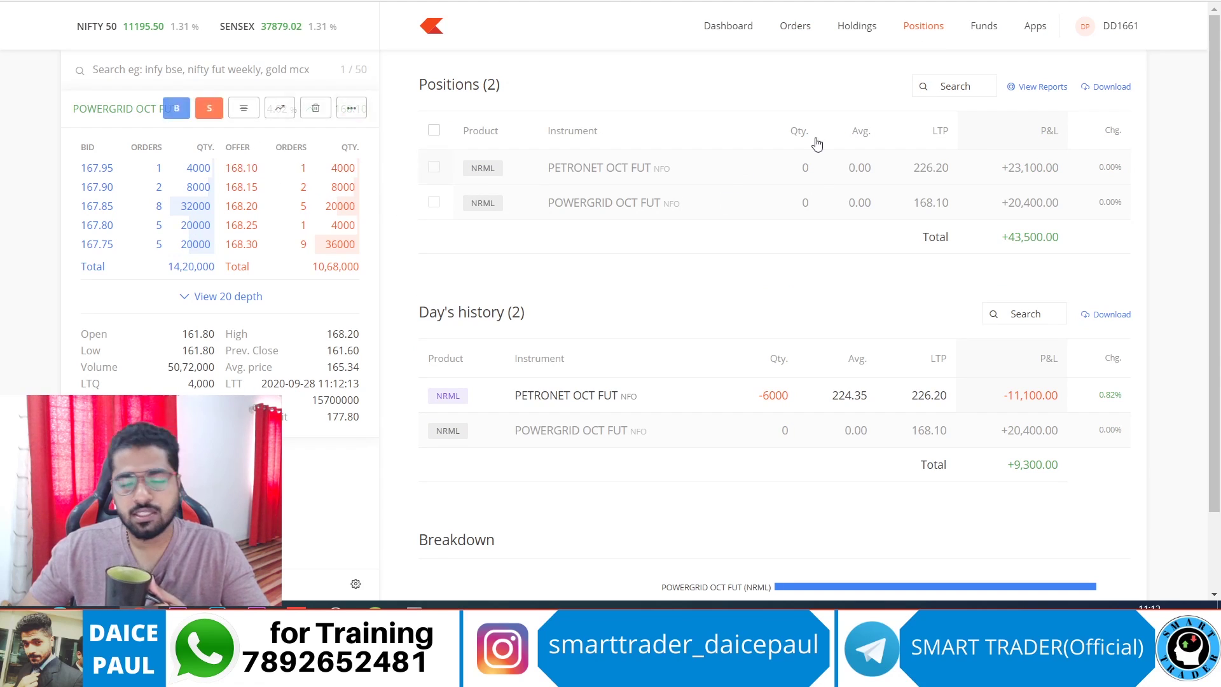
pyautogui.click(829, 31)
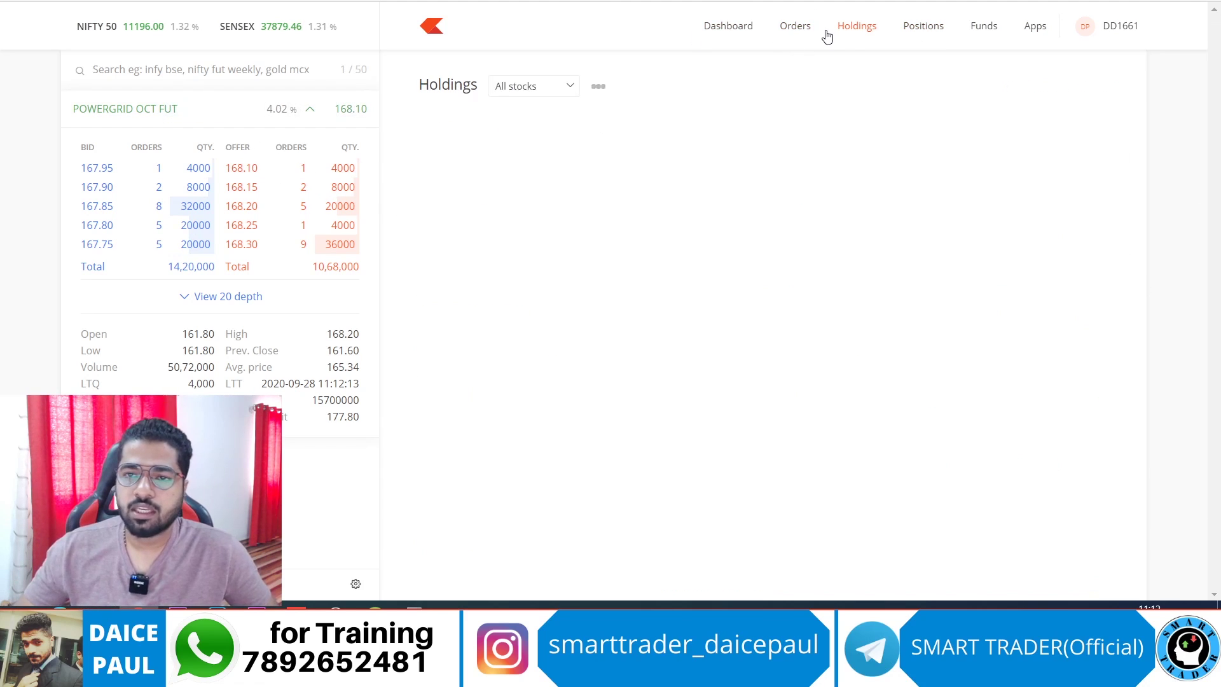
pyautogui.click(802, 29)
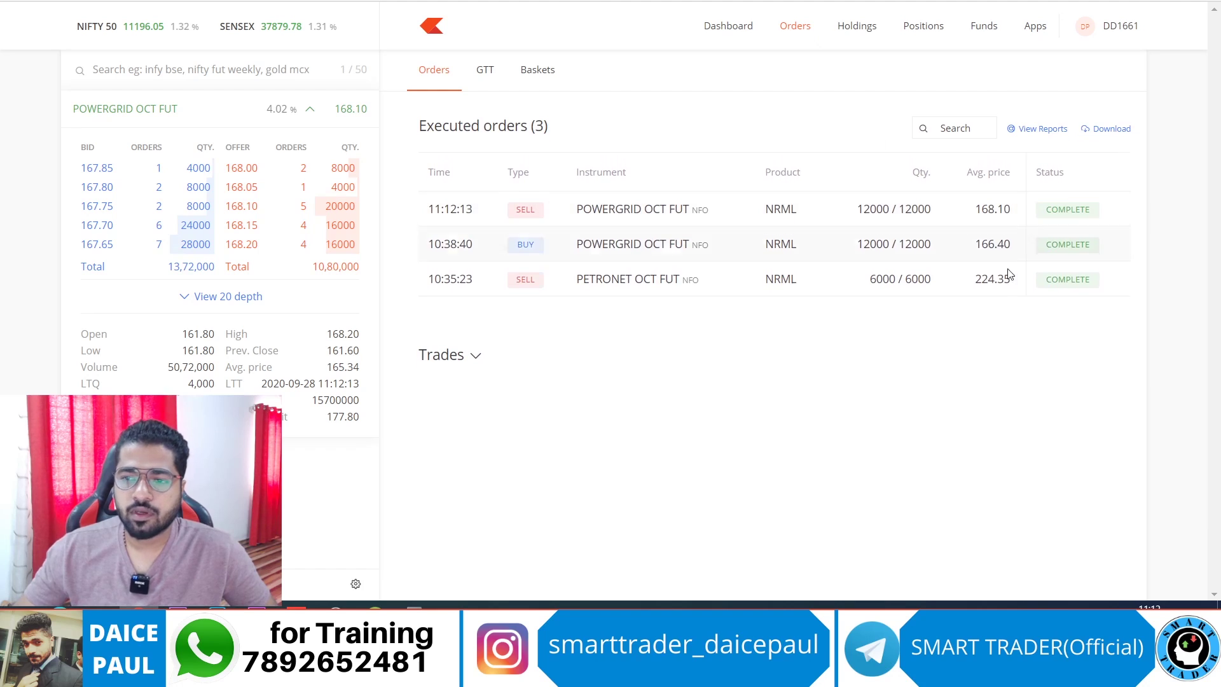
pyautogui.click(922, 26)
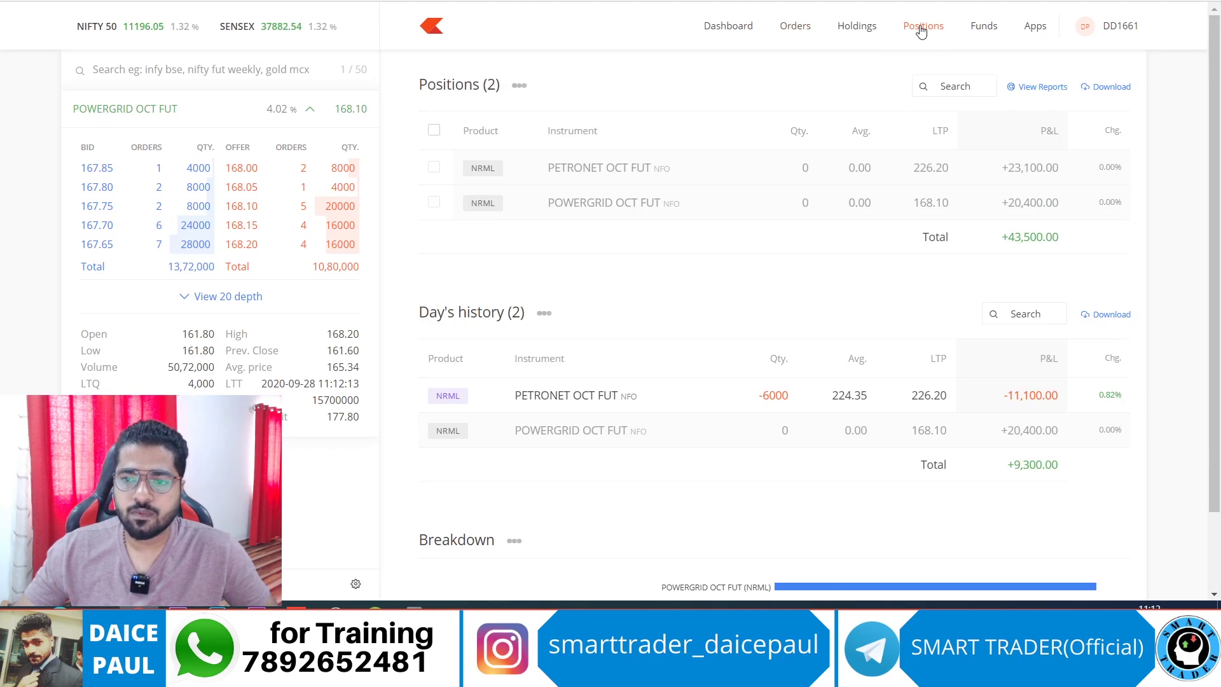
pyautogui.click(796, 31)
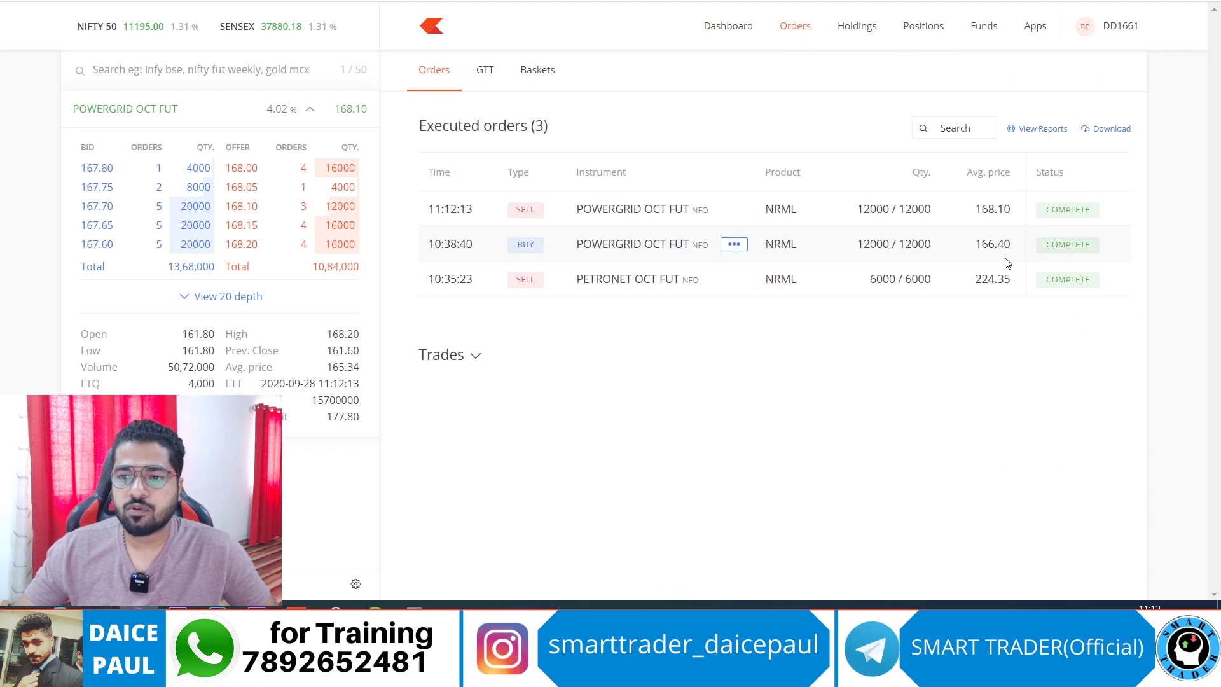
# Bring up Calculator, move it clear of the executed orders' prices and quantities, and return to the positions overview
pyautogui.click(415, 605)
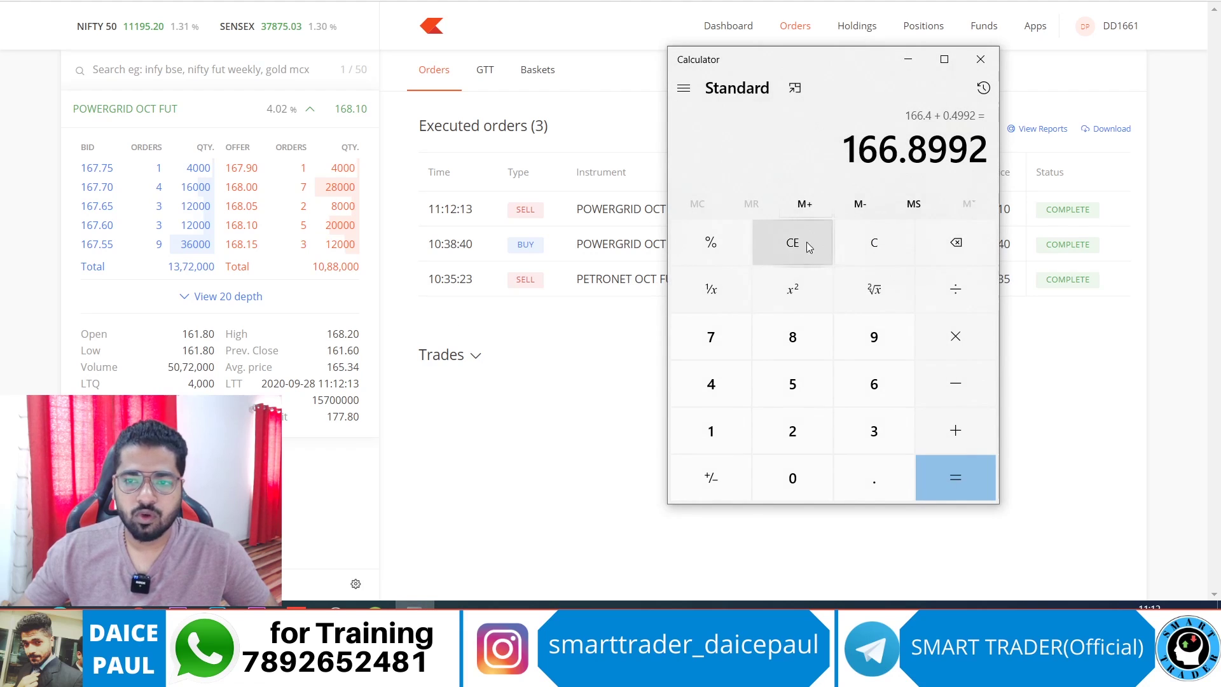
pyautogui.moveTo(824, 51); pyautogui.dragTo(372, 78)
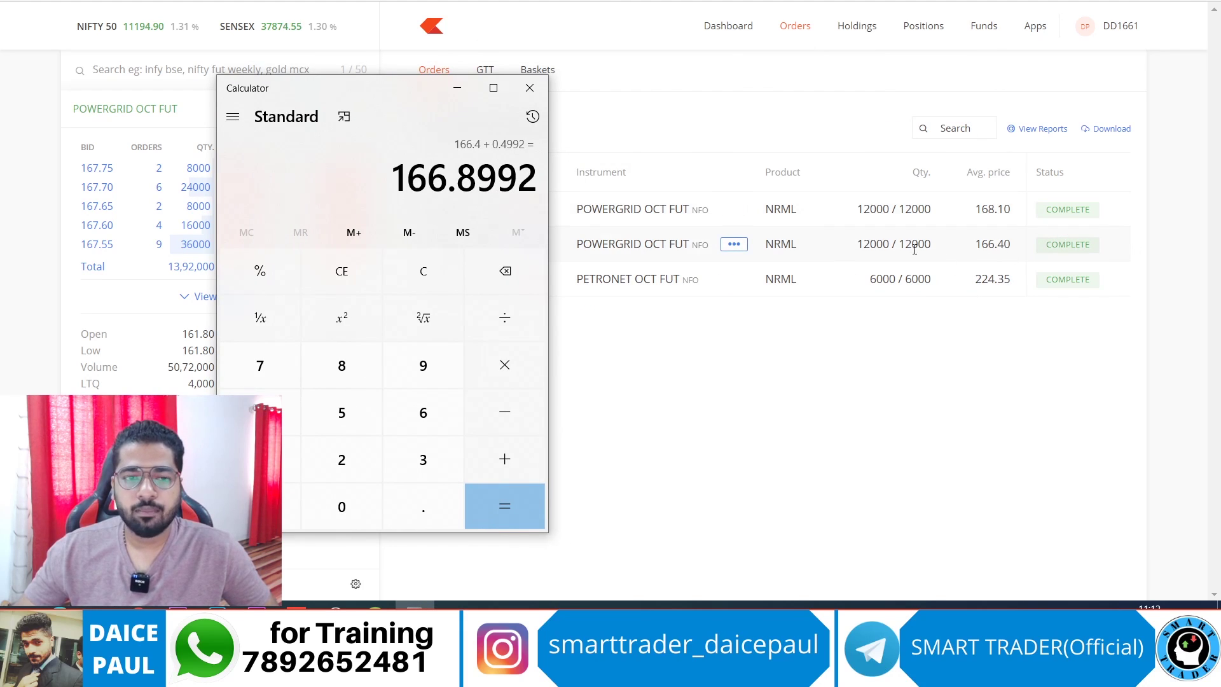
pyautogui.moveTo(409, 95); pyautogui.dragTo(337, 99)
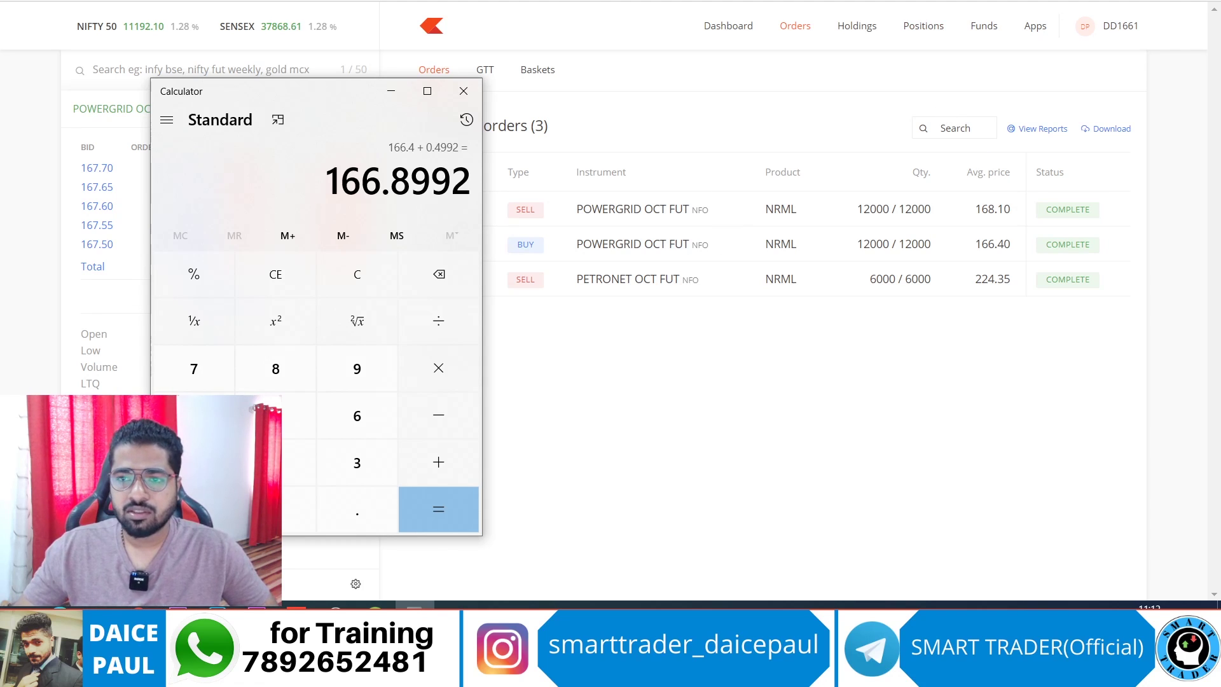
pyautogui.click(924, 26)
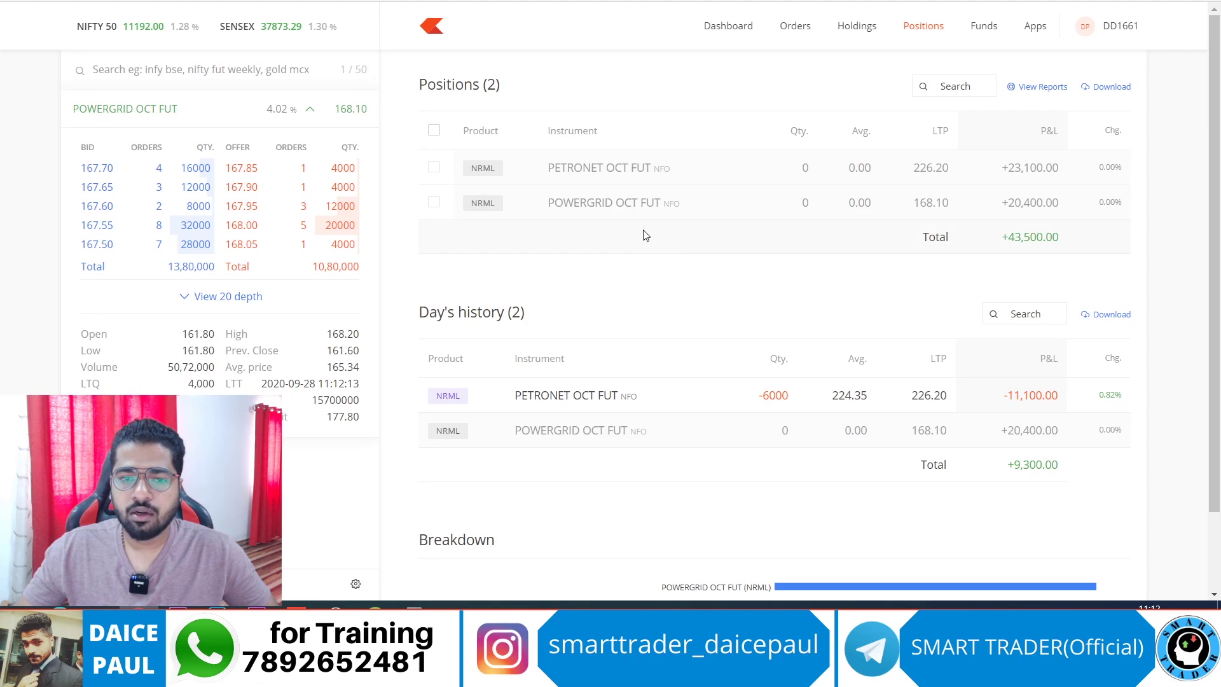